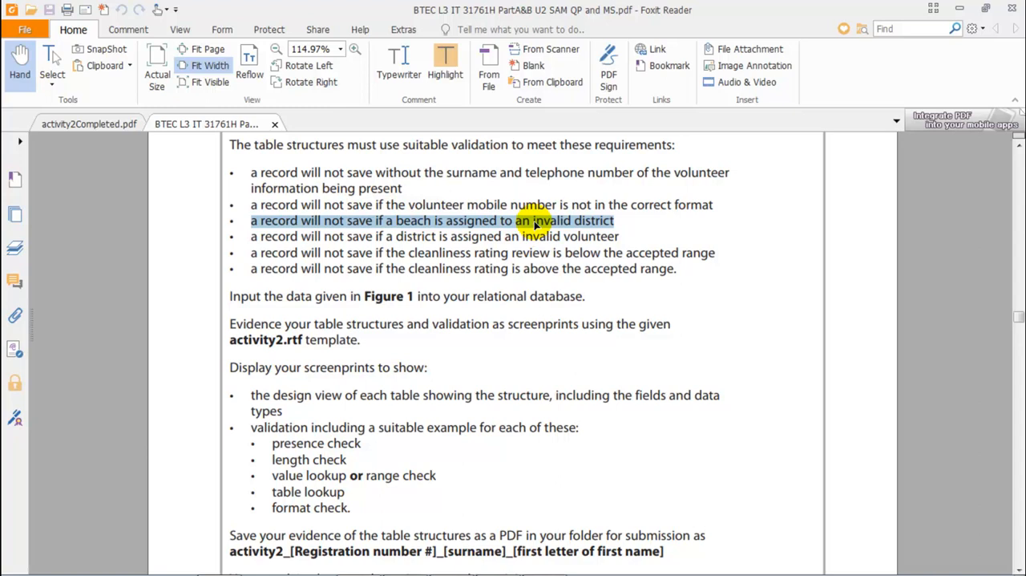
Step: Review the brief's validation requirement about a beach being assigned to an invalid district
click(535, 224)
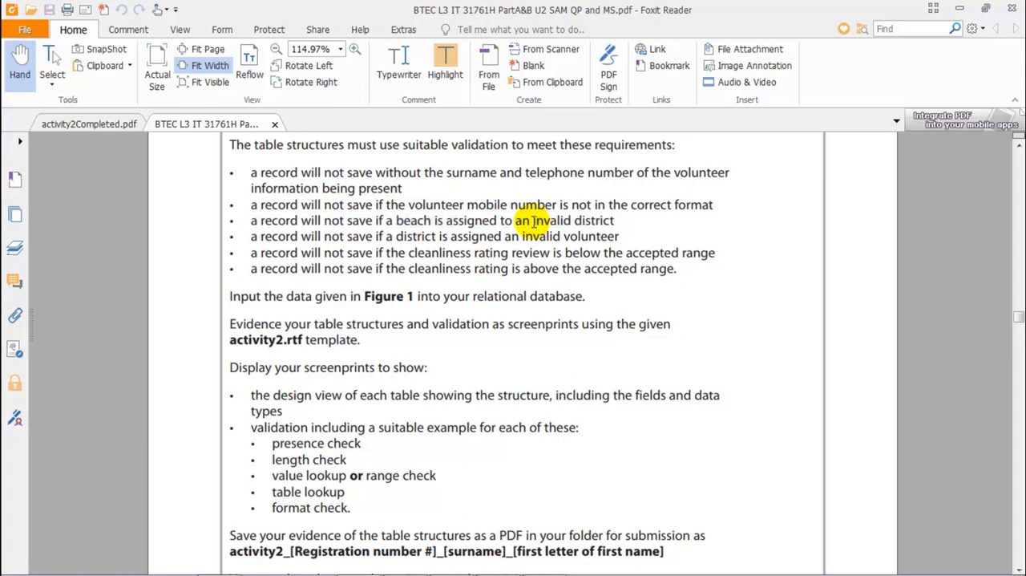
drag(533, 220, 615, 221)
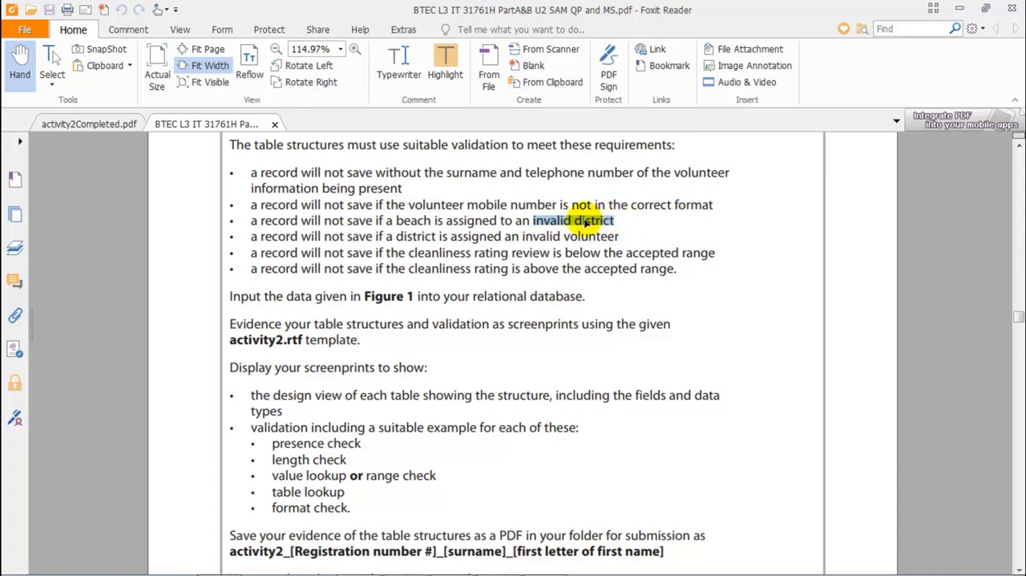
click(401, 221)
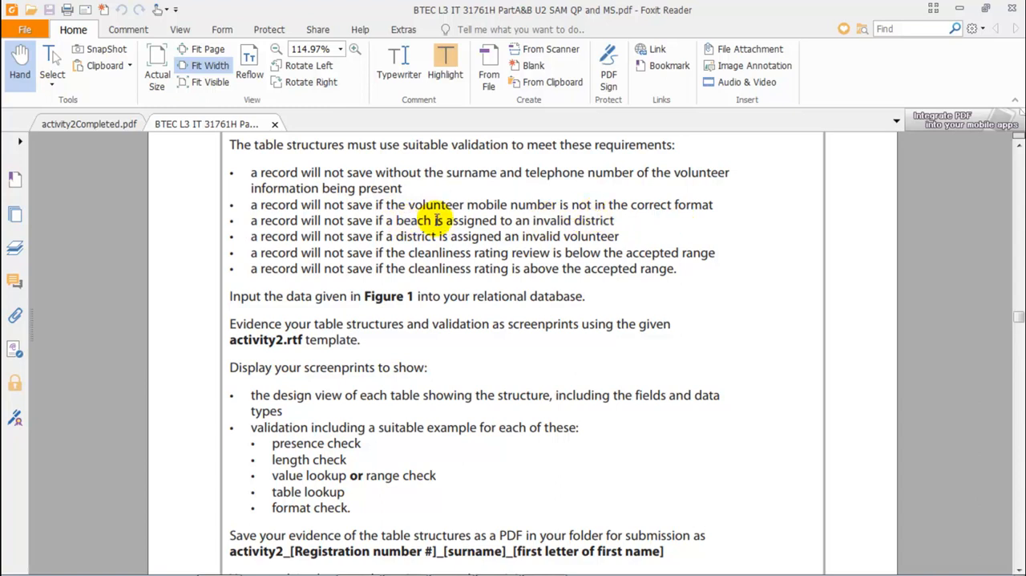
Step: Switch to the Access database, close the tblReview datasheet and open tblReview in Design view at the DistrictID field's data type
mouse_move(465, 564)
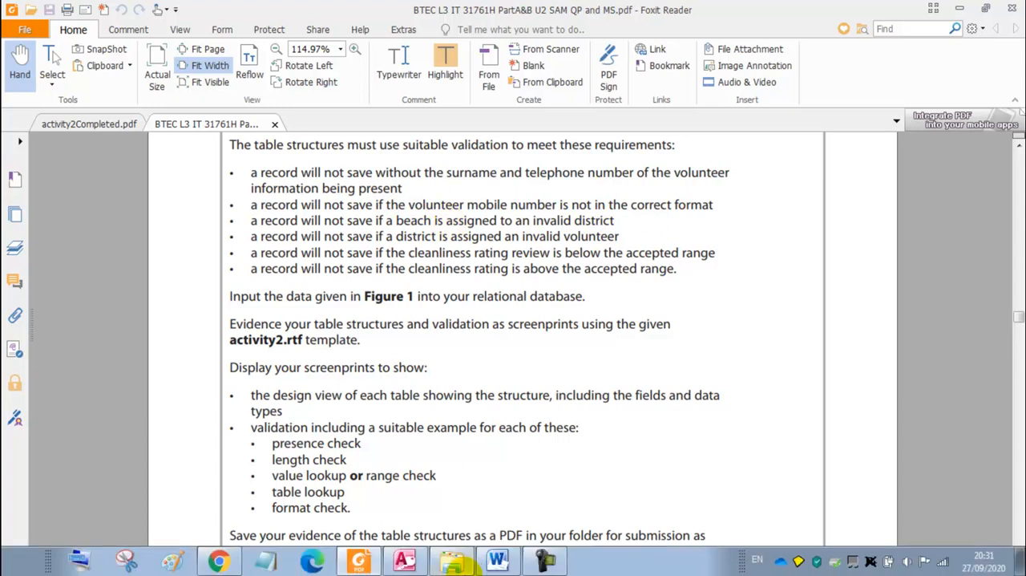
click(405, 562)
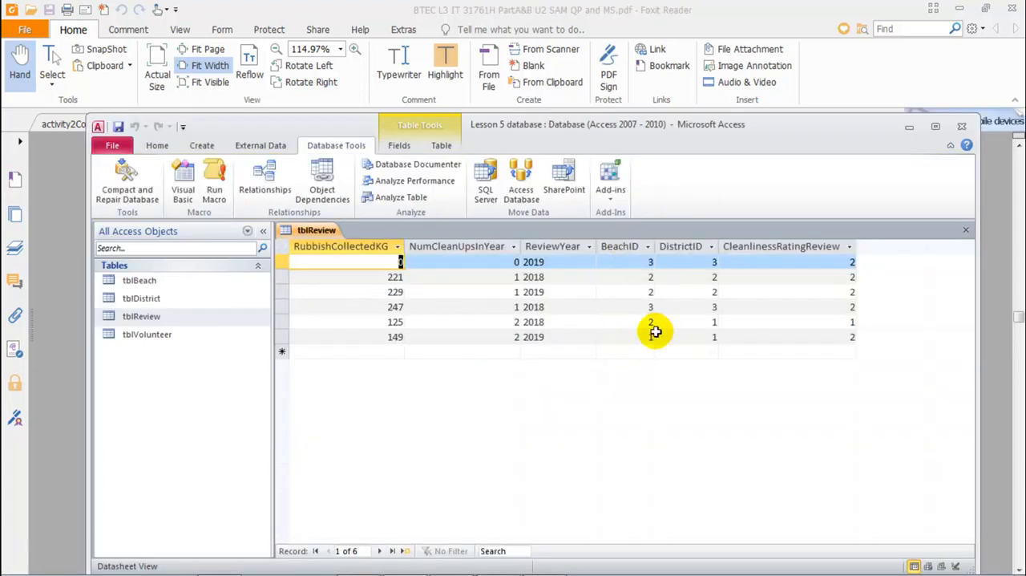
double_click(702, 338)
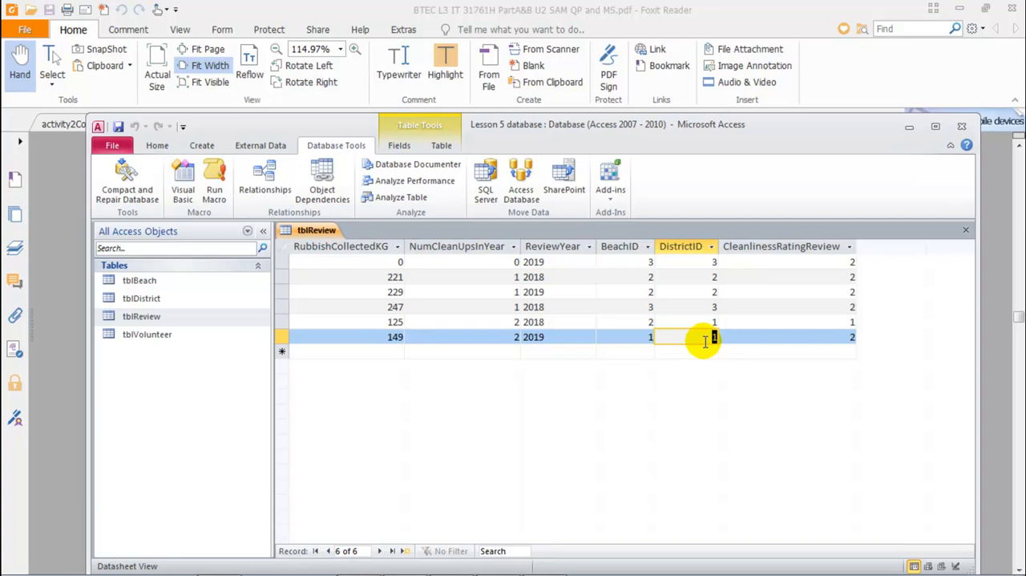
middle_click(316, 233)
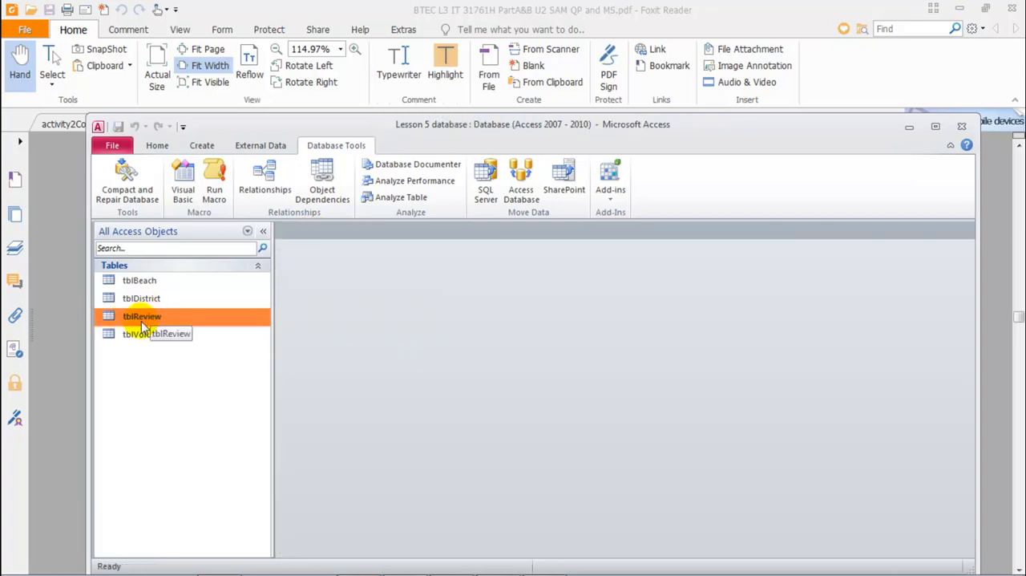
right_click(145, 321)
click(191, 83)
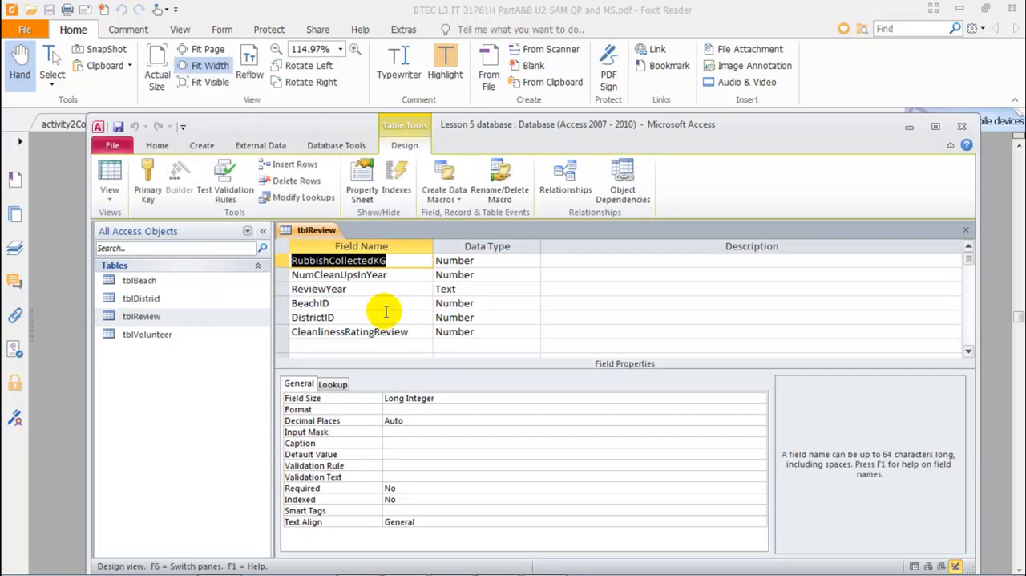
click(328, 317)
click(469, 317)
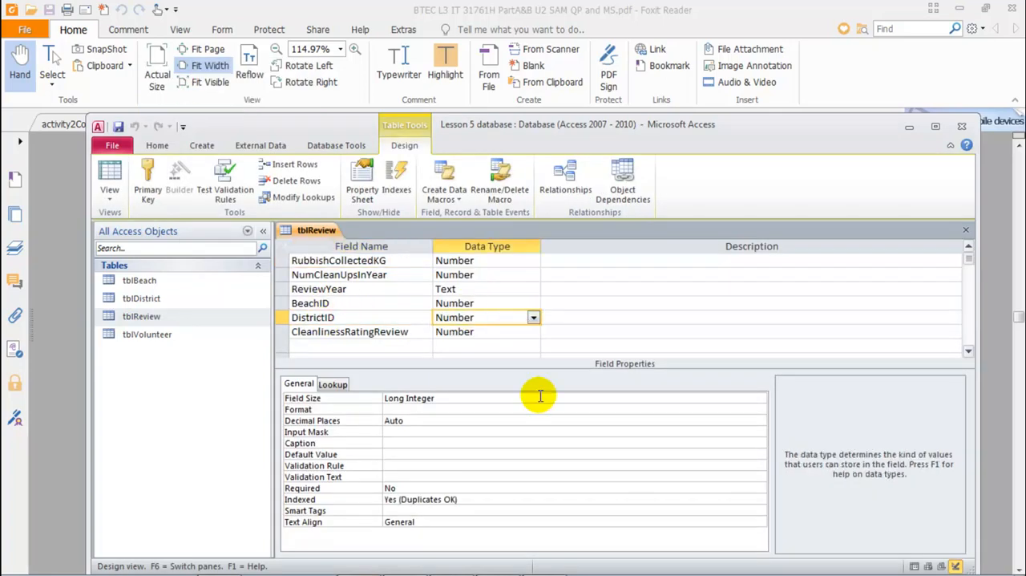
Step: Switch to the PDF brief in Foxit Reader and compare the invalid district and invalid volunteer validation requirements
mouse_move(545, 566)
click(356, 566)
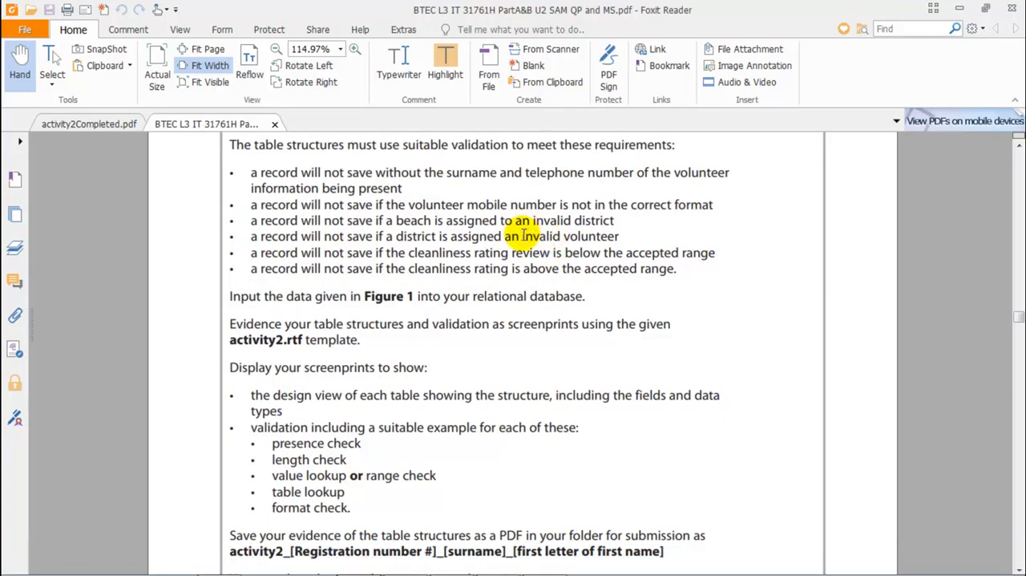
double_click(524, 235)
click(535, 218)
drag(536, 218, 614, 222)
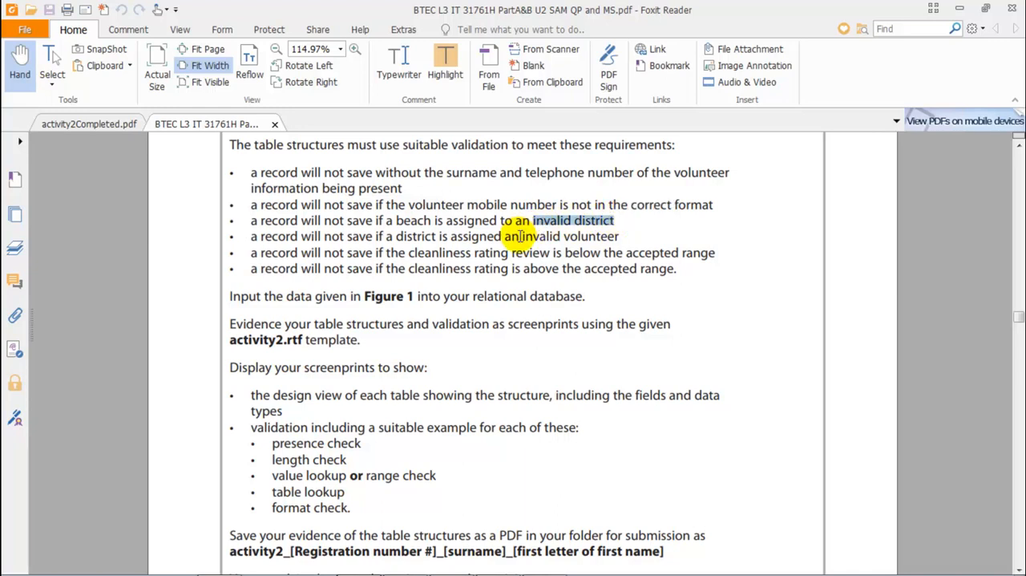
drag(522, 236, 622, 236)
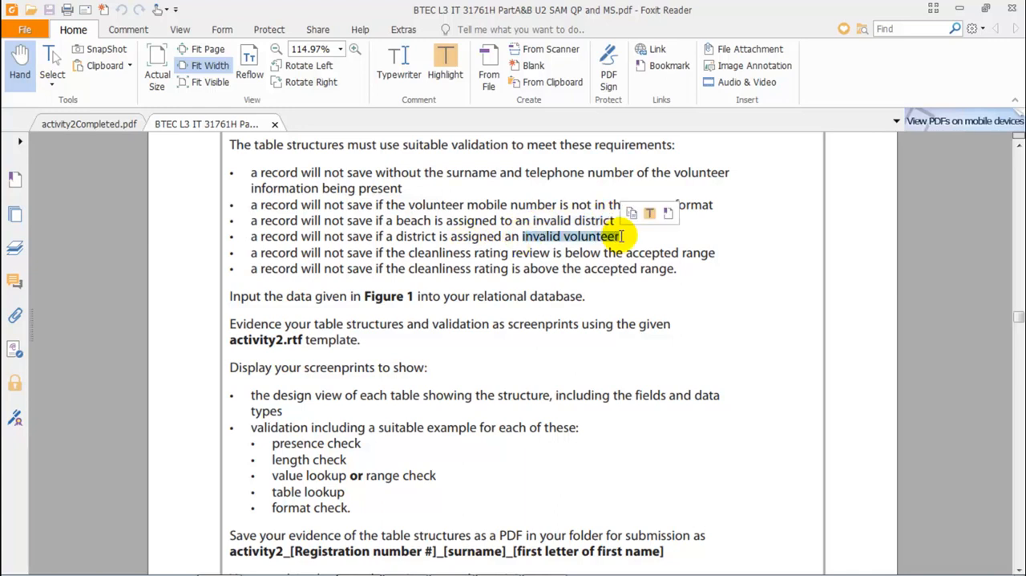
click(587, 234)
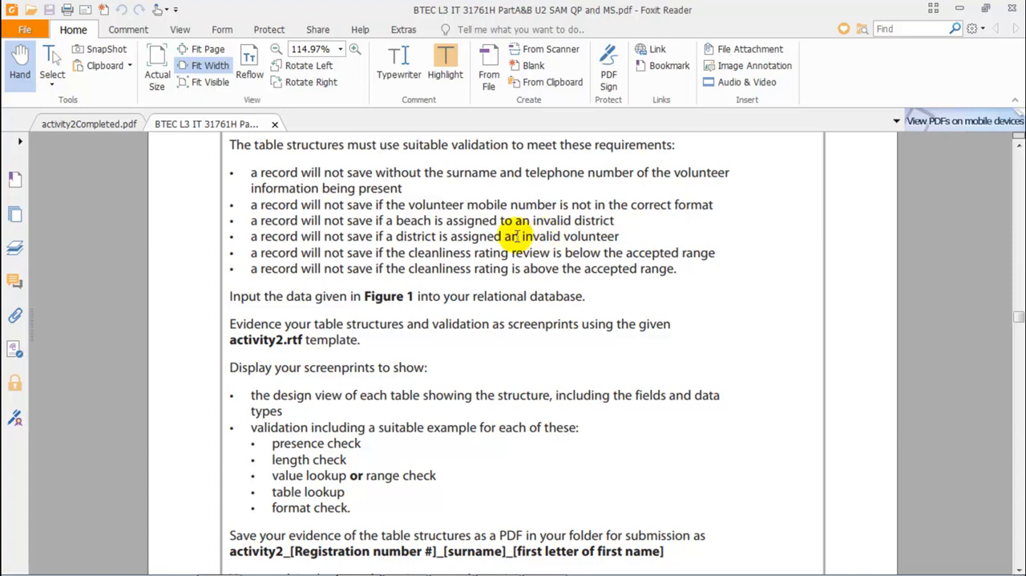
drag(522, 236, 619, 238)
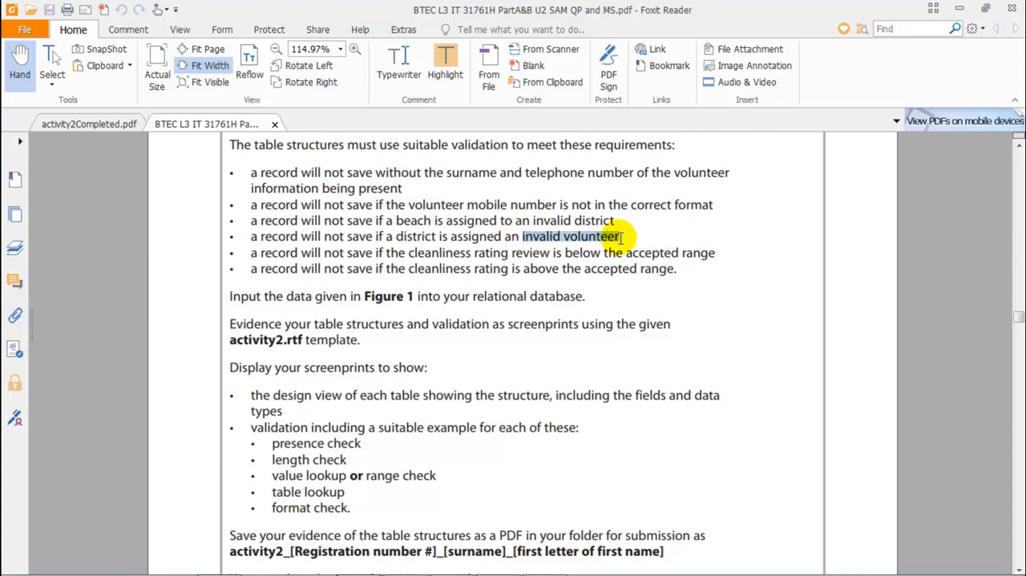
drag(534, 220, 618, 218)
click(555, 225)
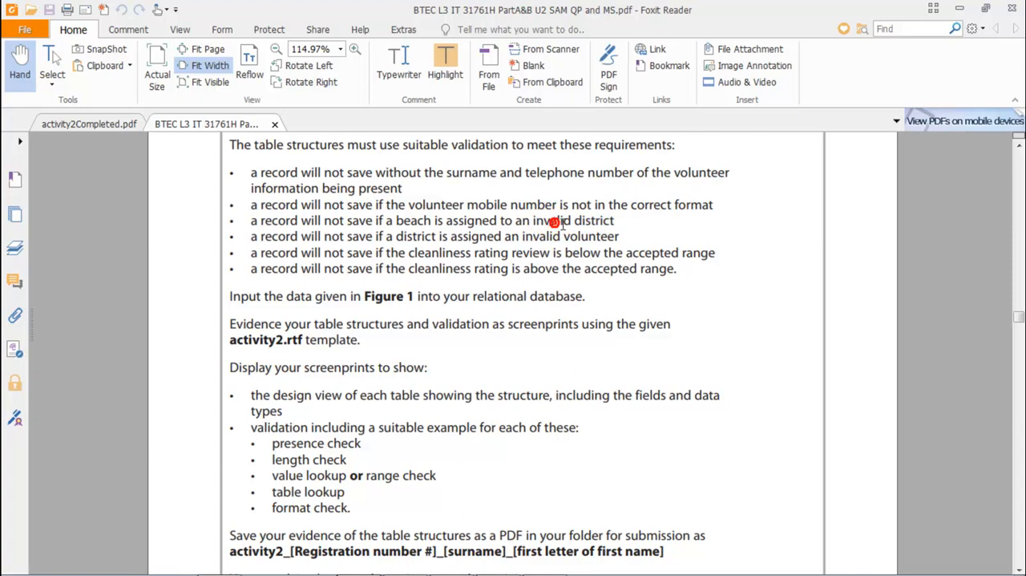
drag(532, 220, 614, 218)
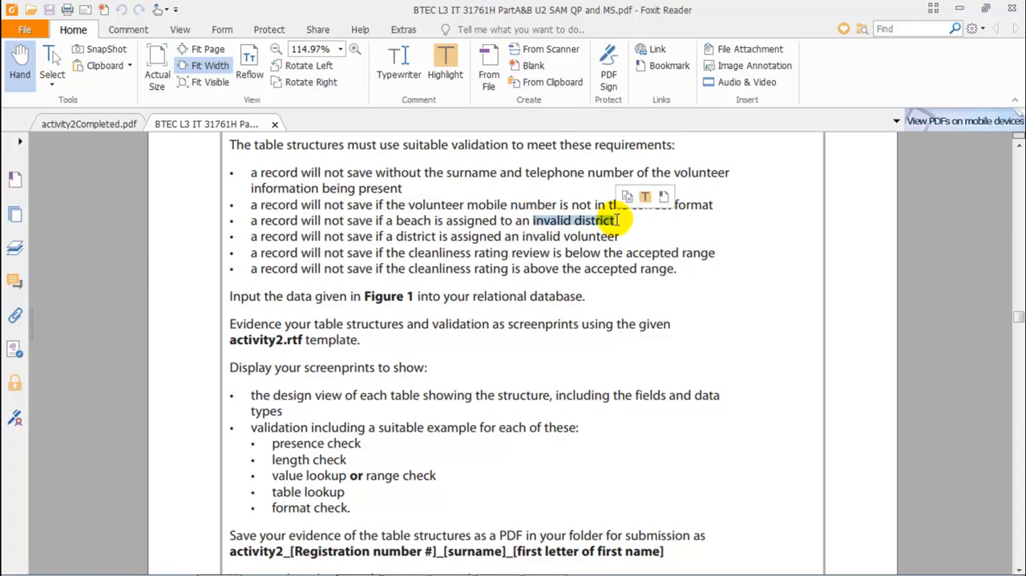
click(616, 221)
Step: Switch back to Access and try to change the DistrictID field in tblReview to a lookup with the Lookup Wizard
mouse_move(405, 566)
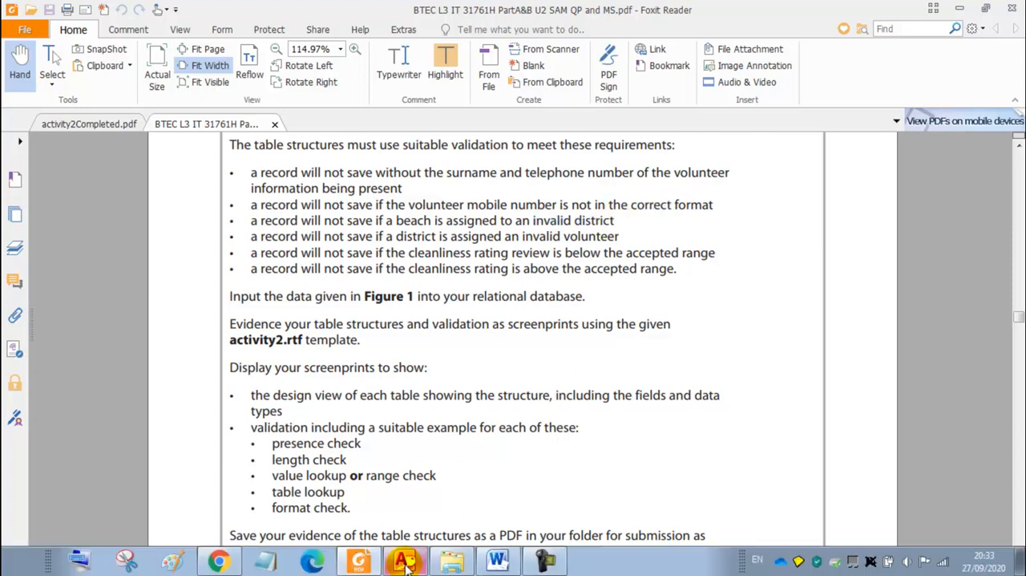
click(405, 564)
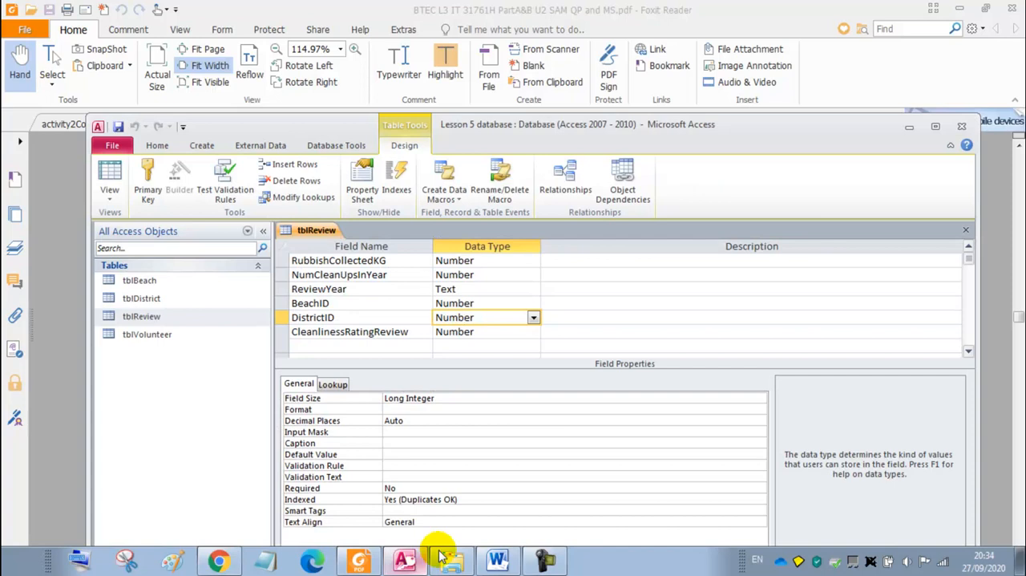
click(324, 318)
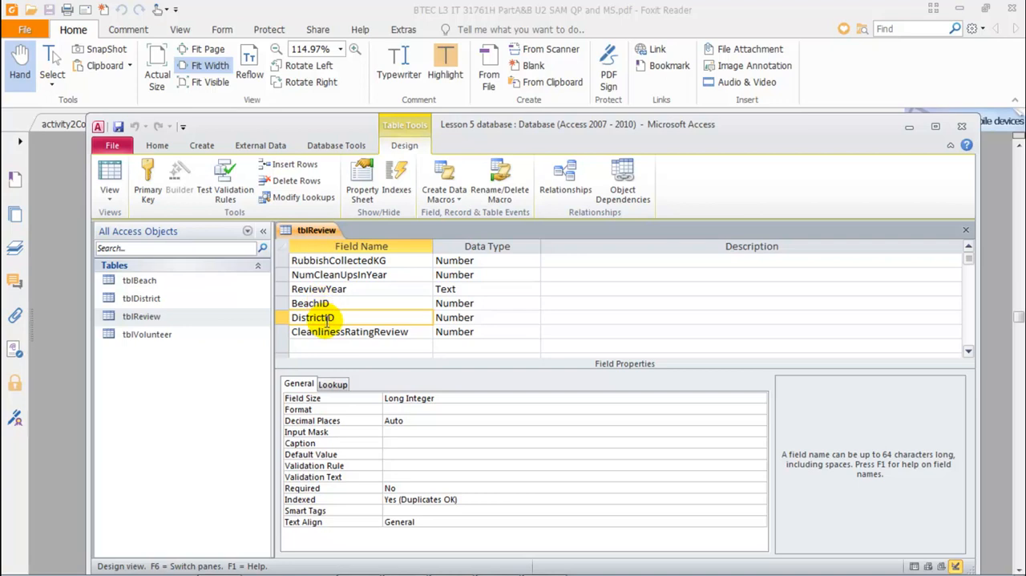
click(532, 318)
click(534, 319)
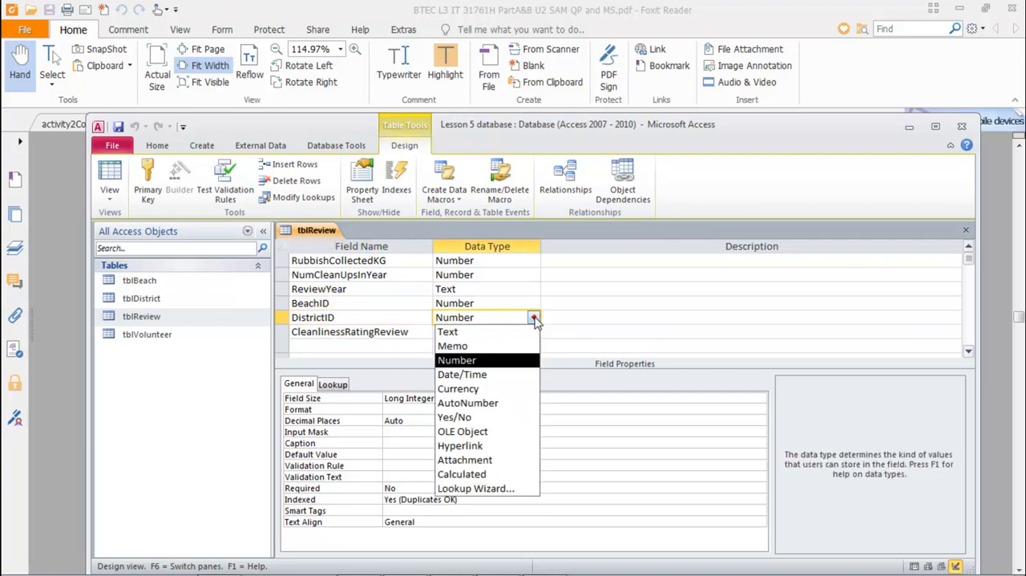
click(475, 492)
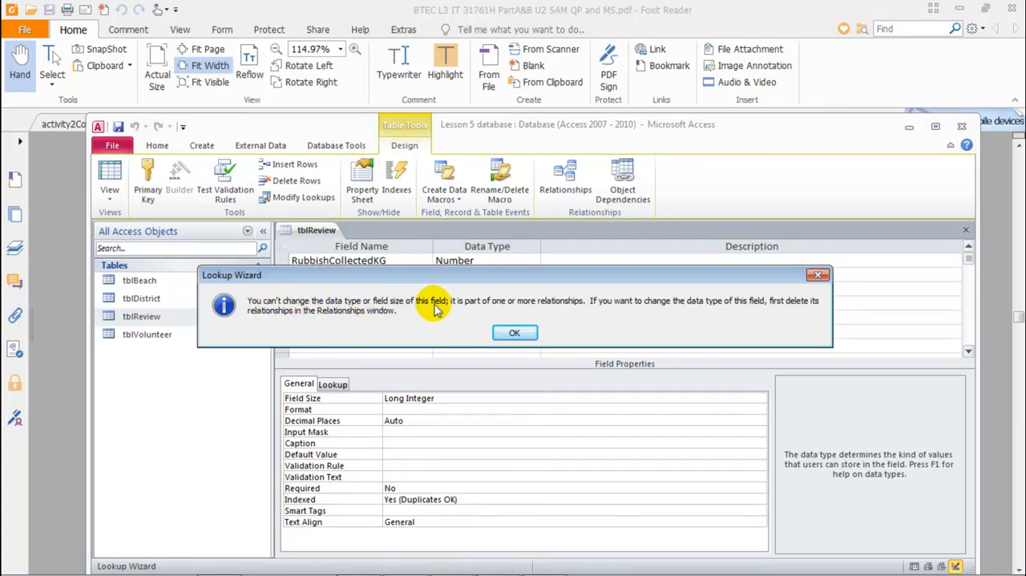
click(515, 334)
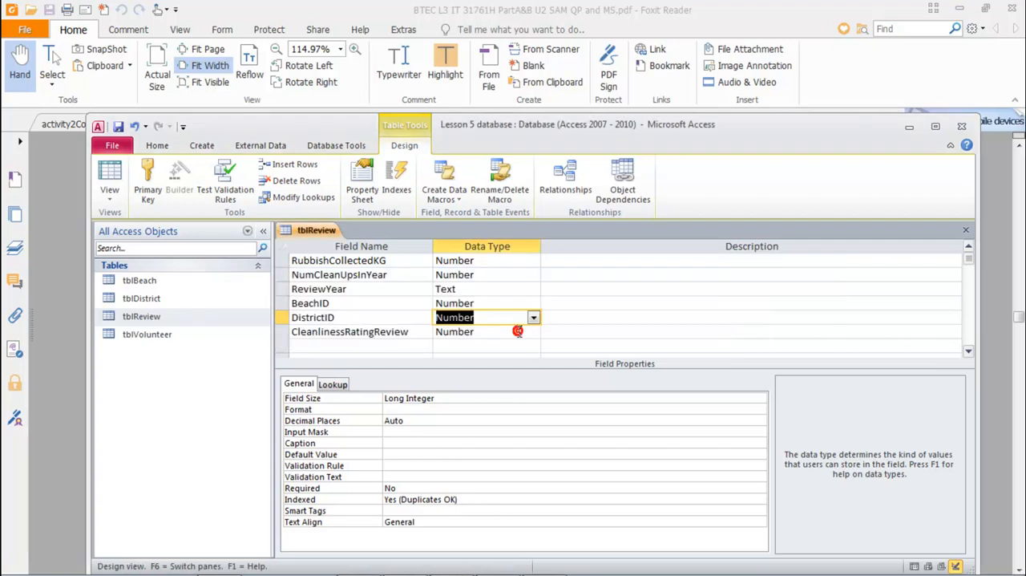
Step: Close the tblReview design without saving changes and open the database relationships diagram
right_click(306, 235)
click(331, 261)
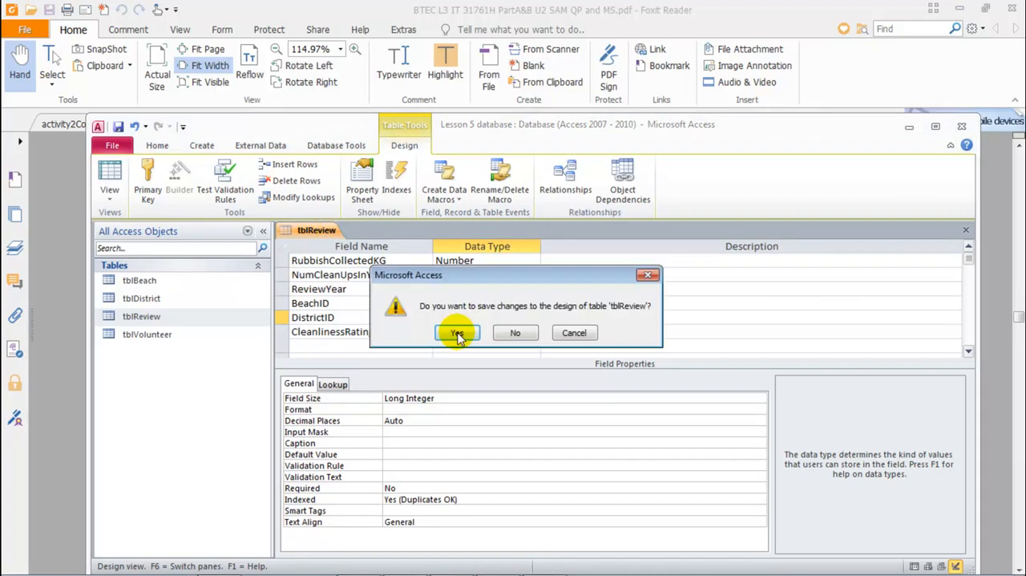
click(515, 333)
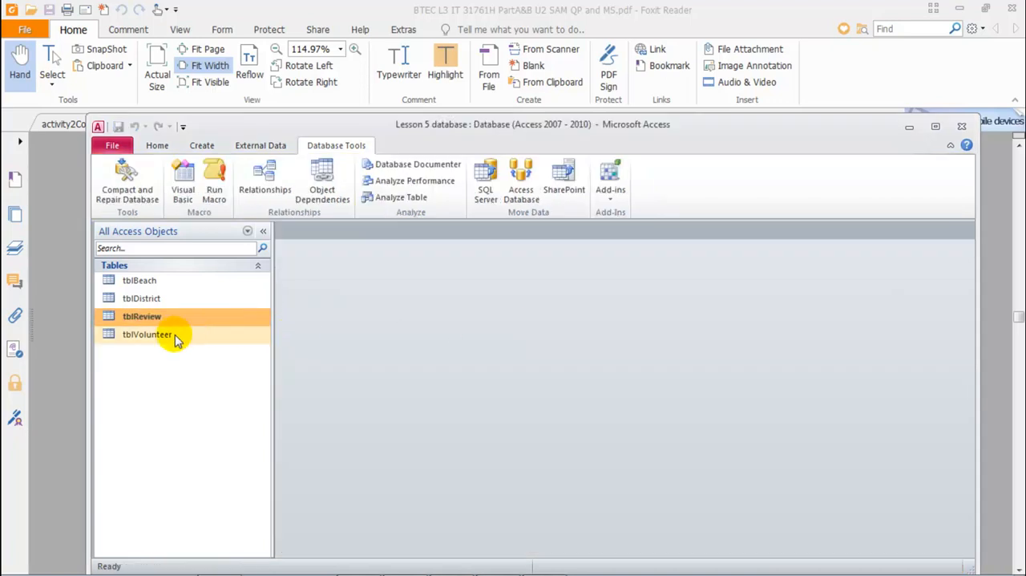
click(255, 196)
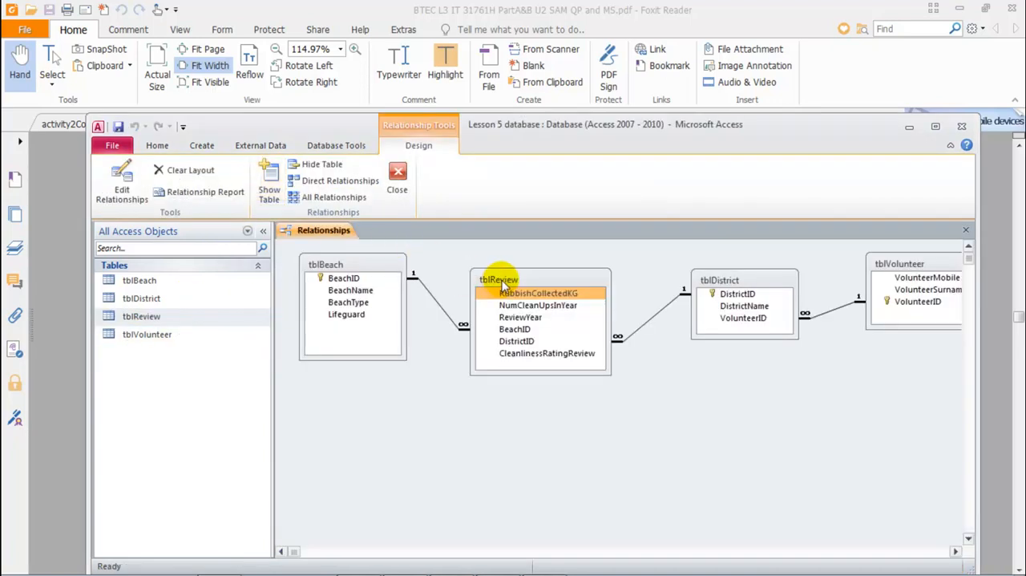
Step: Permanently delete the DistrictID relationship between tblReview and tblDistrict
drag(502, 283, 507, 278)
click(446, 313)
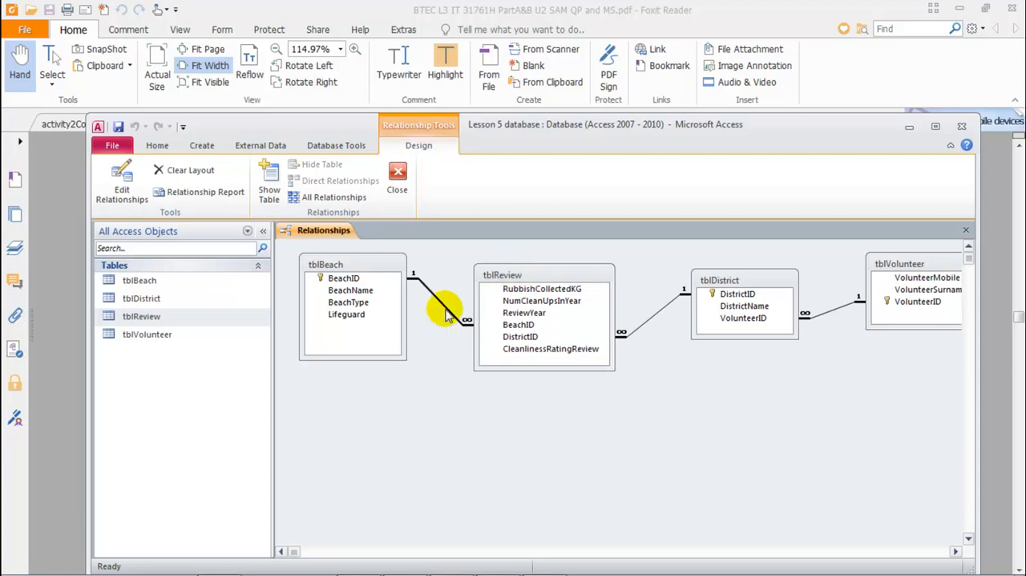
click(643, 327)
click(528, 337)
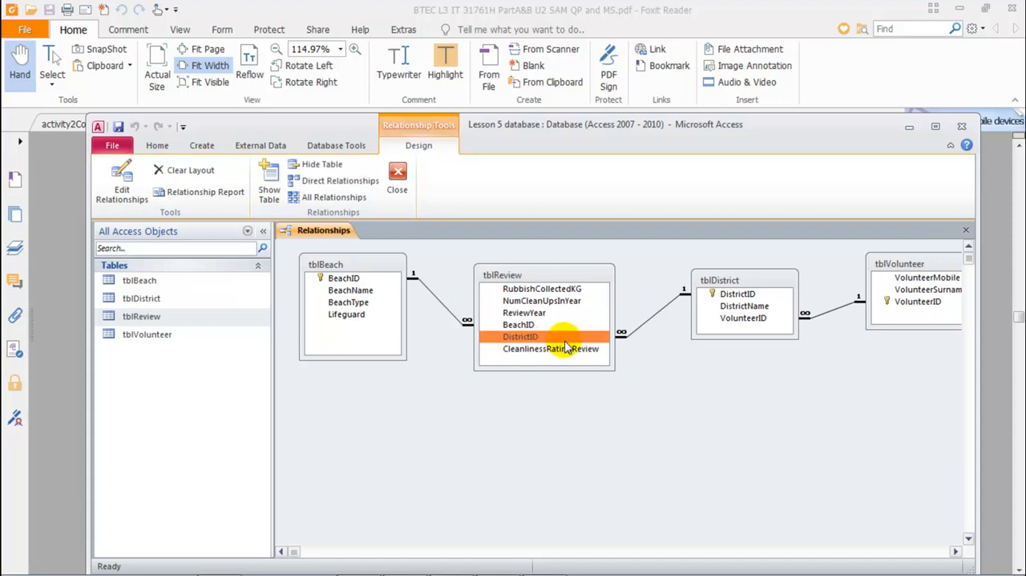
click(644, 322)
click(536, 336)
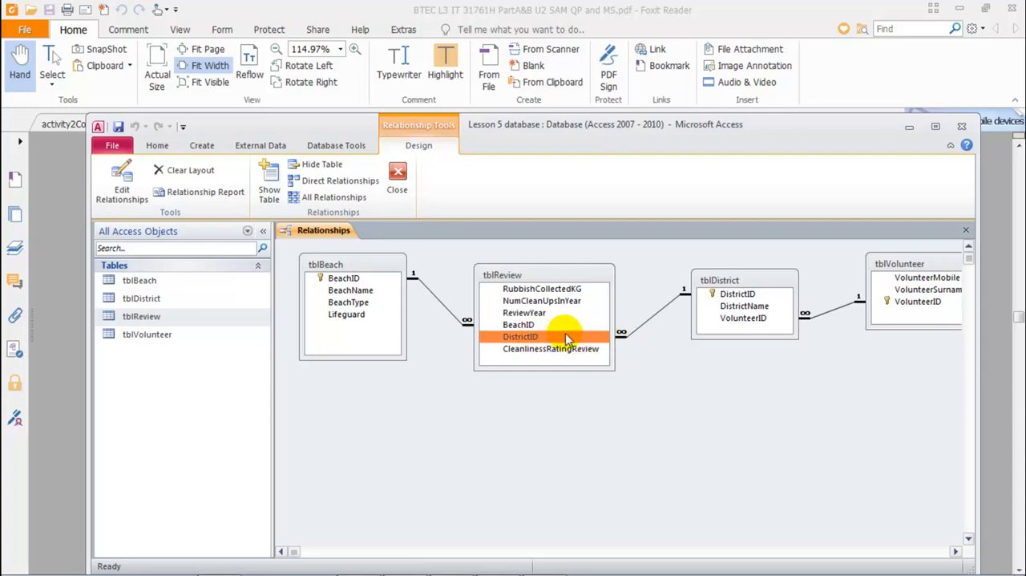
click(640, 326)
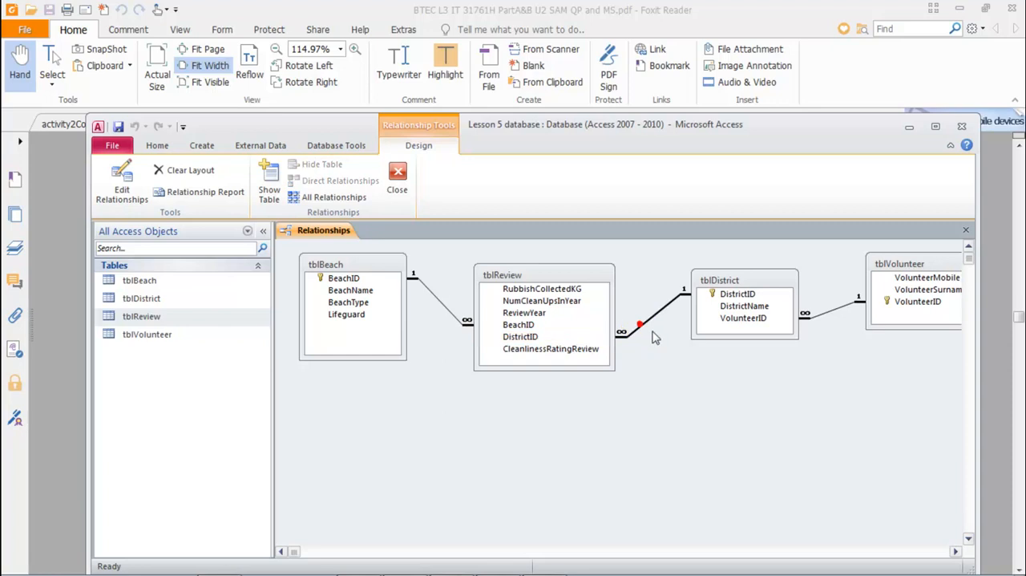
key(Delete)
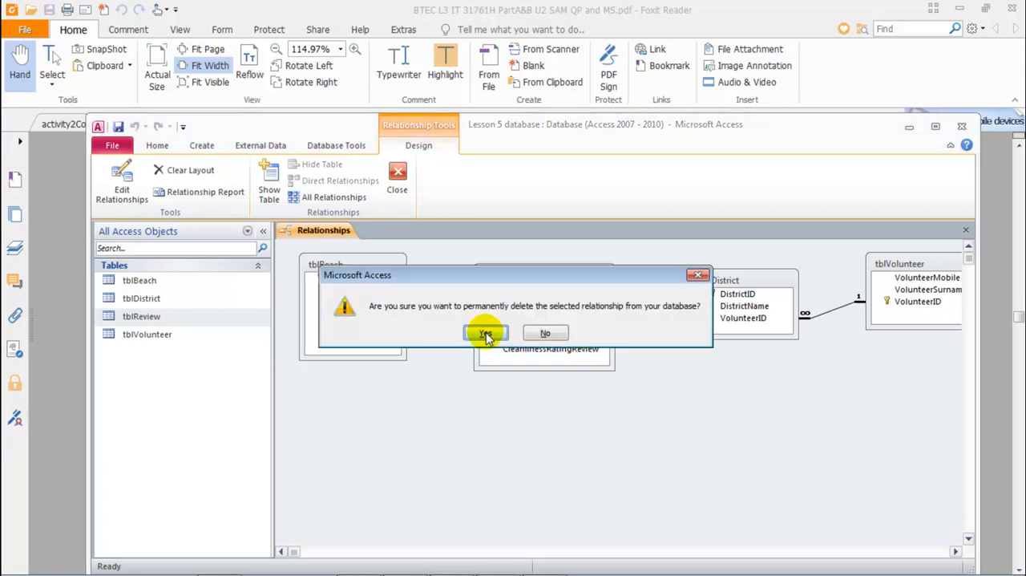
click(486, 335)
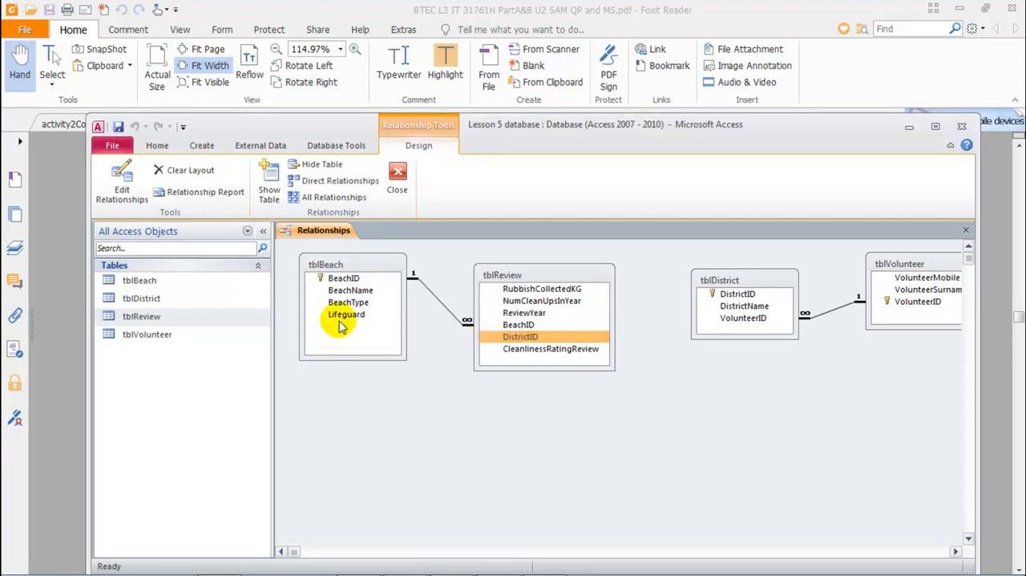
Step: Close the relationships diagram saving its layout, and reopen it briefly to check the links between the tables
middle_click(333, 234)
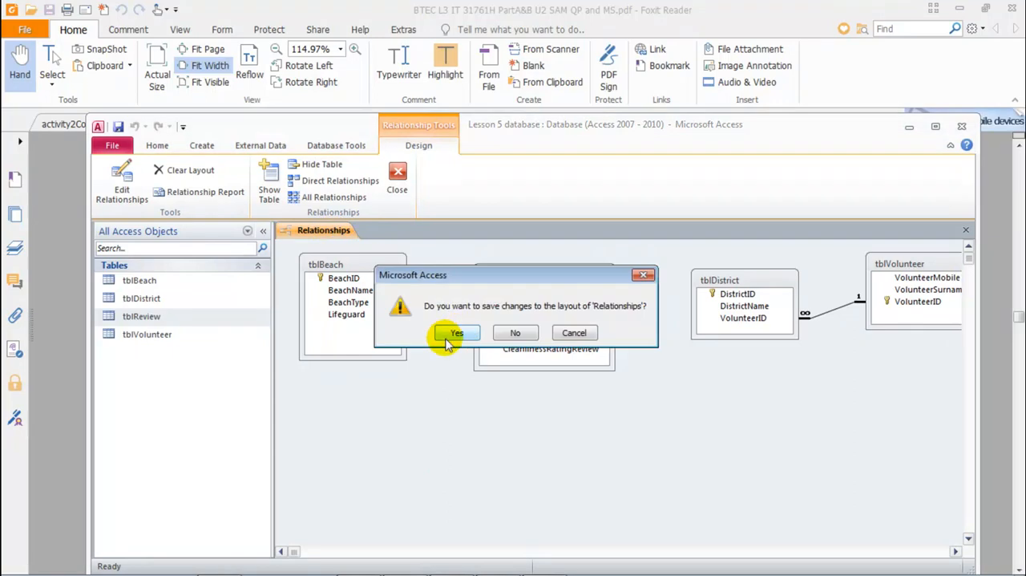
click(454, 335)
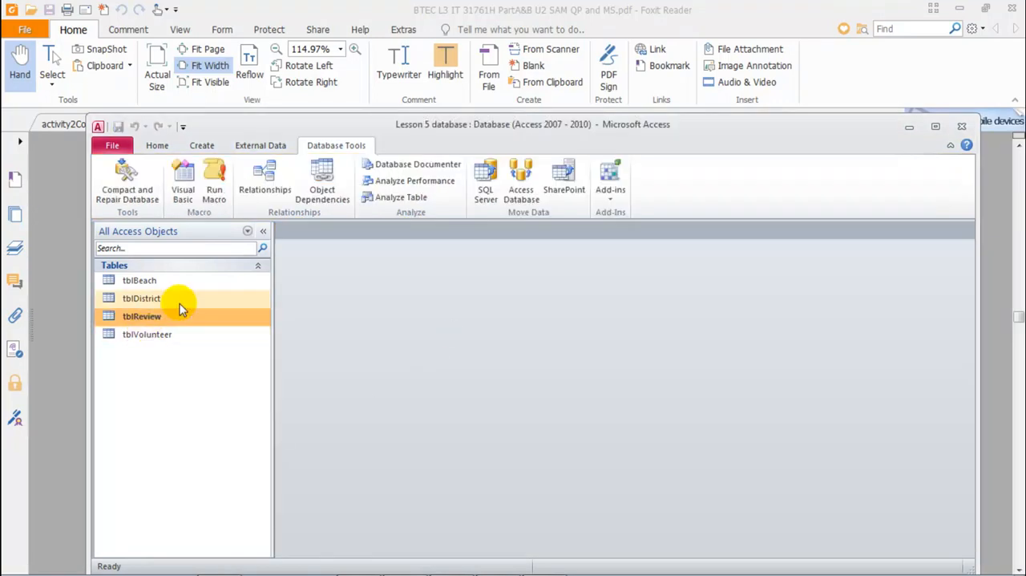
click(252, 187)
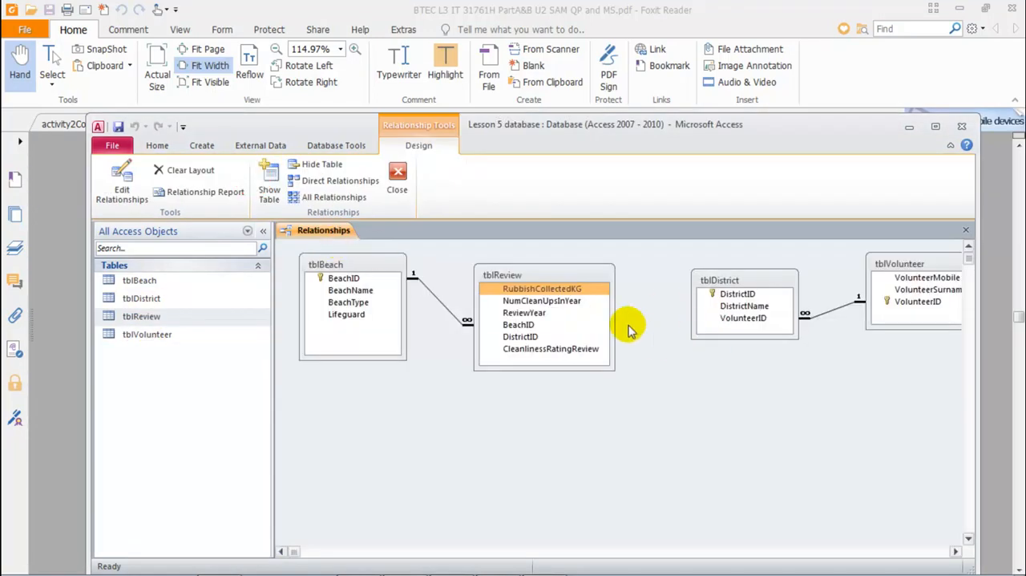
middle_click(328, 231)
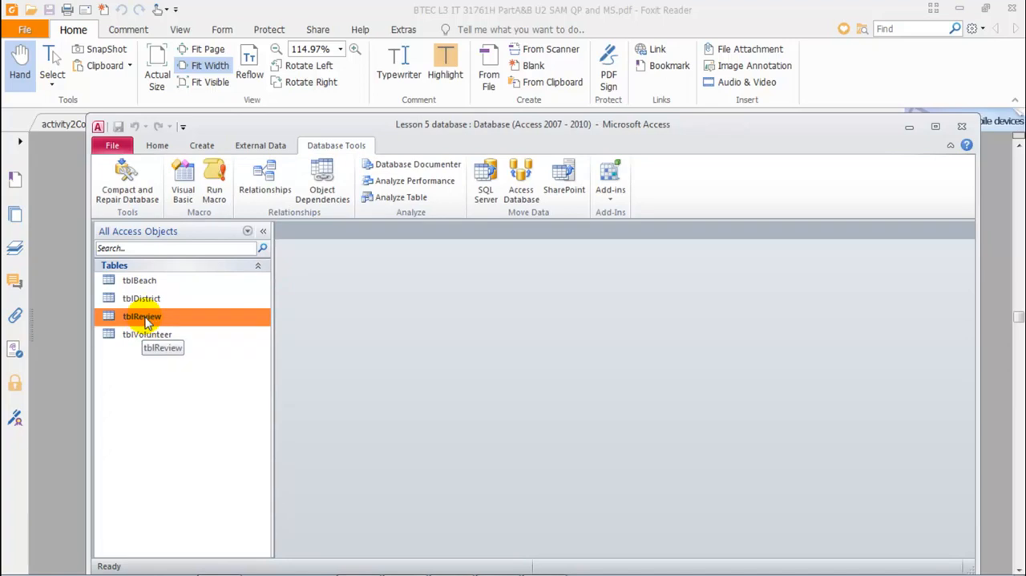
Step: Open tblReview in Design view and start the Lookup Wizard for the DistrictID field
right_click(147, 321)
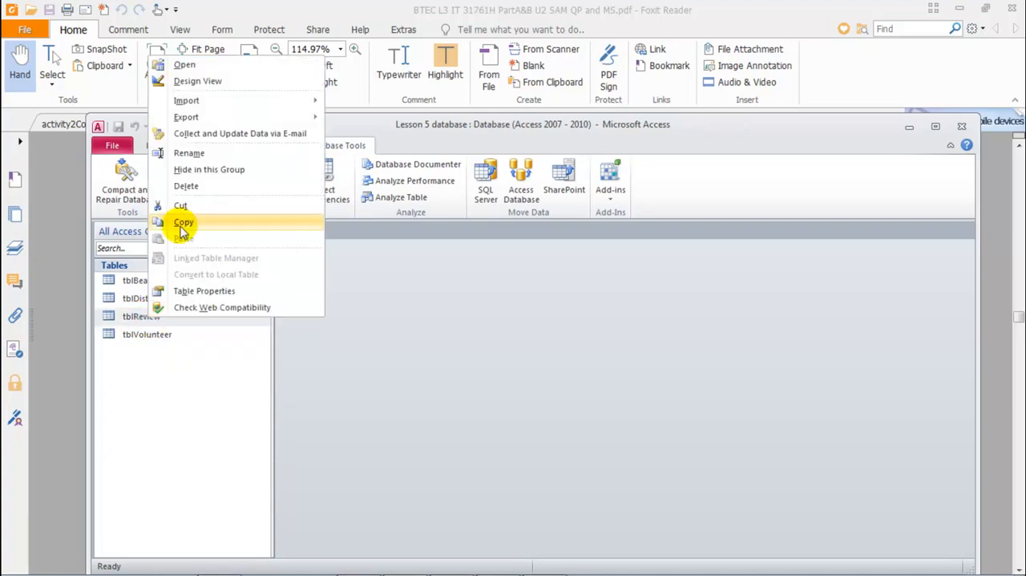
click(202, 83)
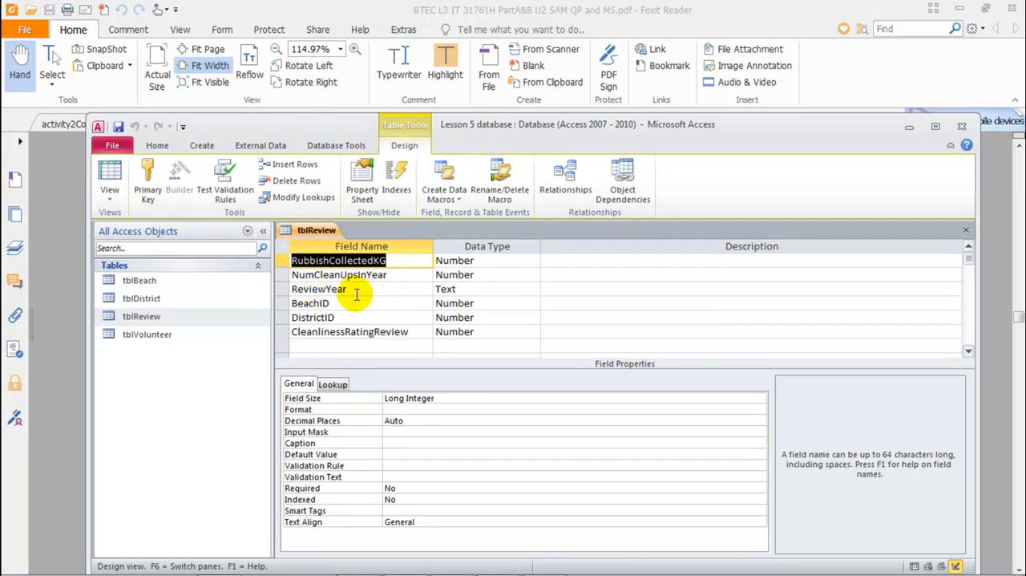
click(469, 318)
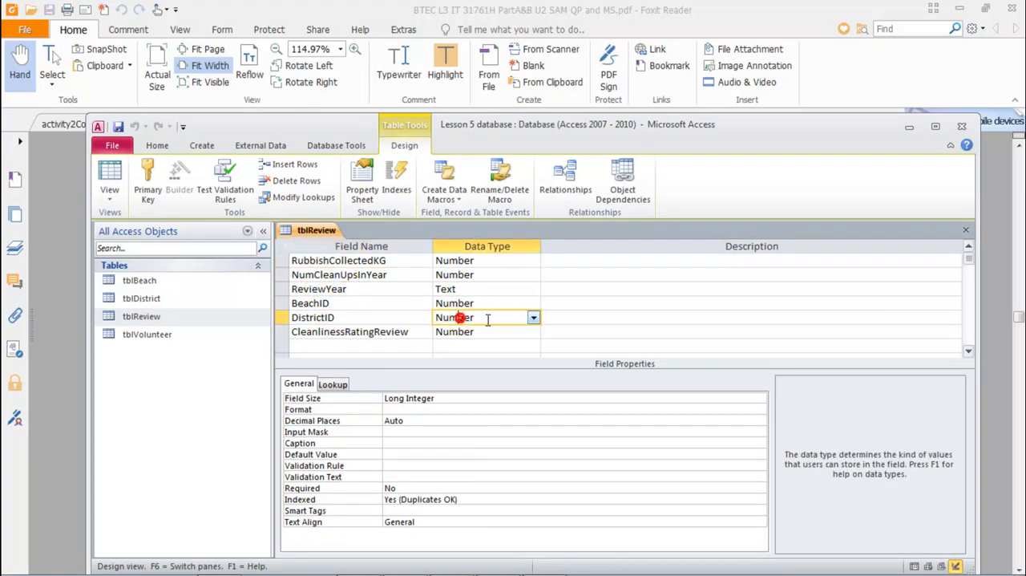
click(533, 318)
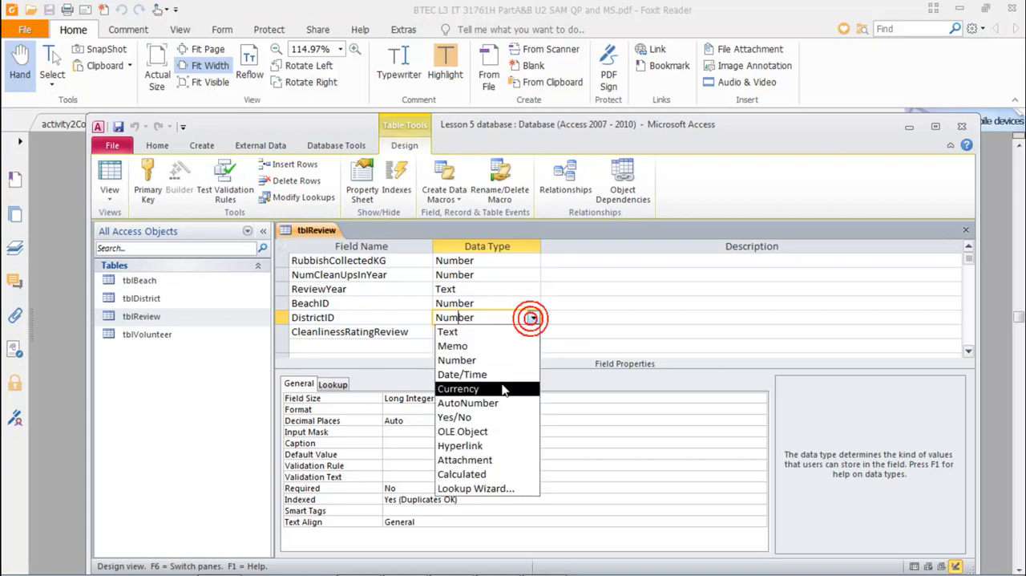
click(496, 489)
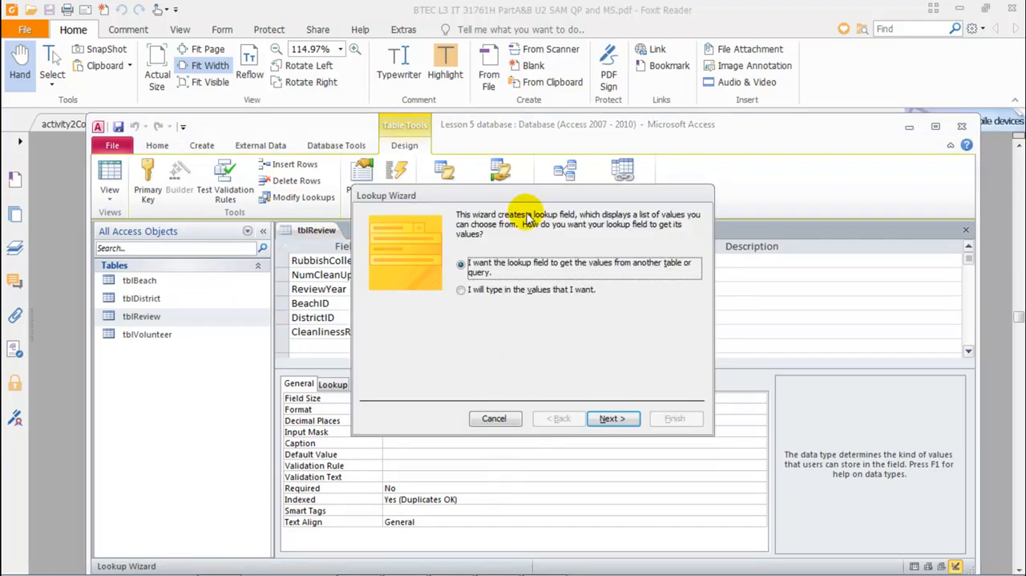
drag(530, 197, 539, 183)
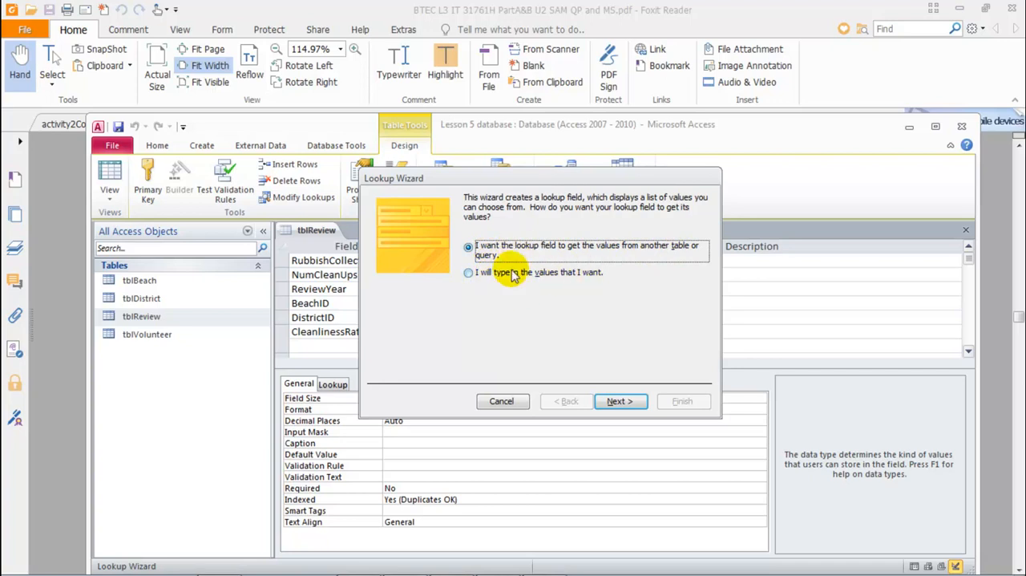
Step: Switch to Word to examine the district columns in the Beach clean database.docx table, and return to Access
mouse_move(402, 567)
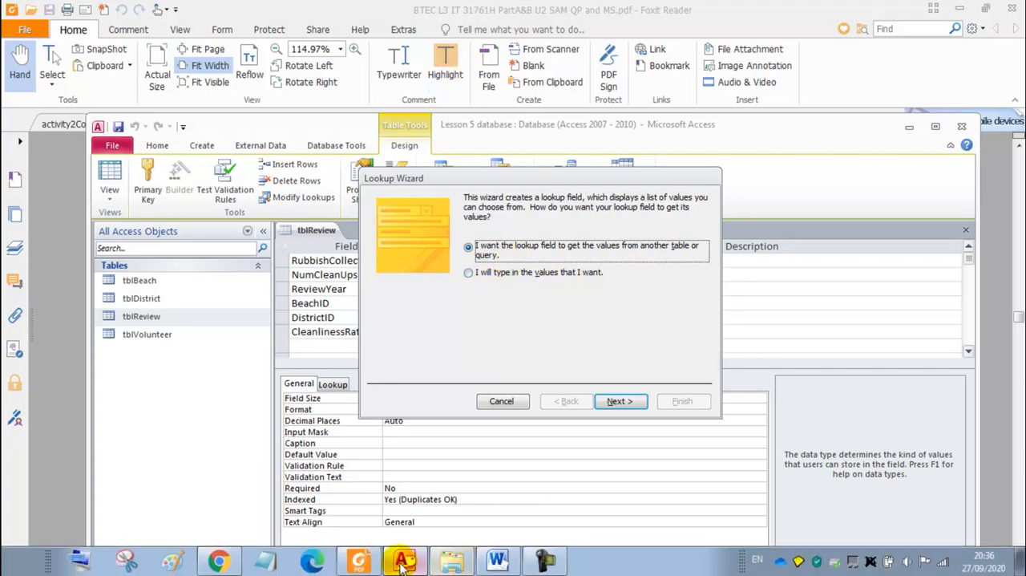
click(494, 561)
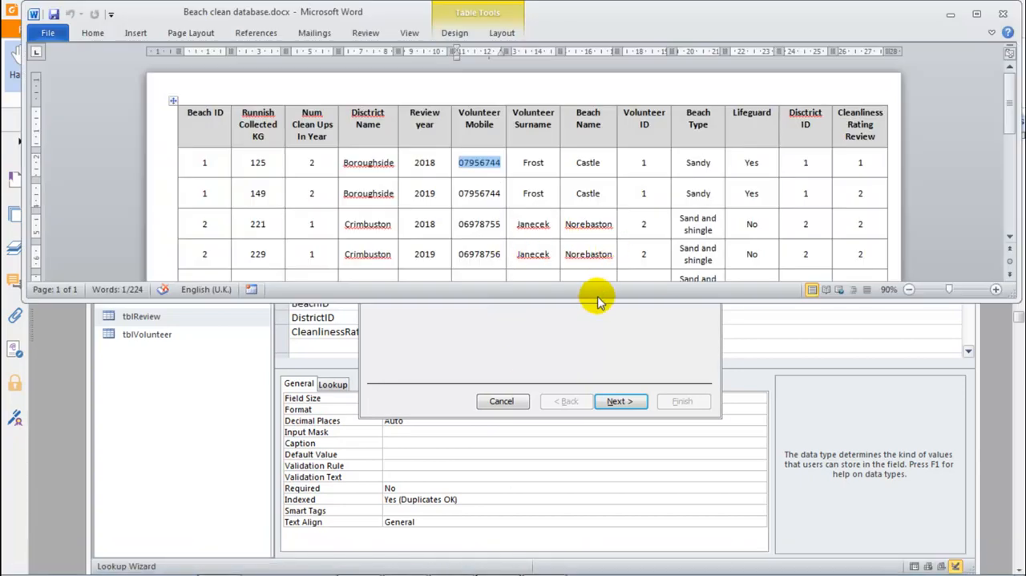
drag(598, 298, 596, 369)
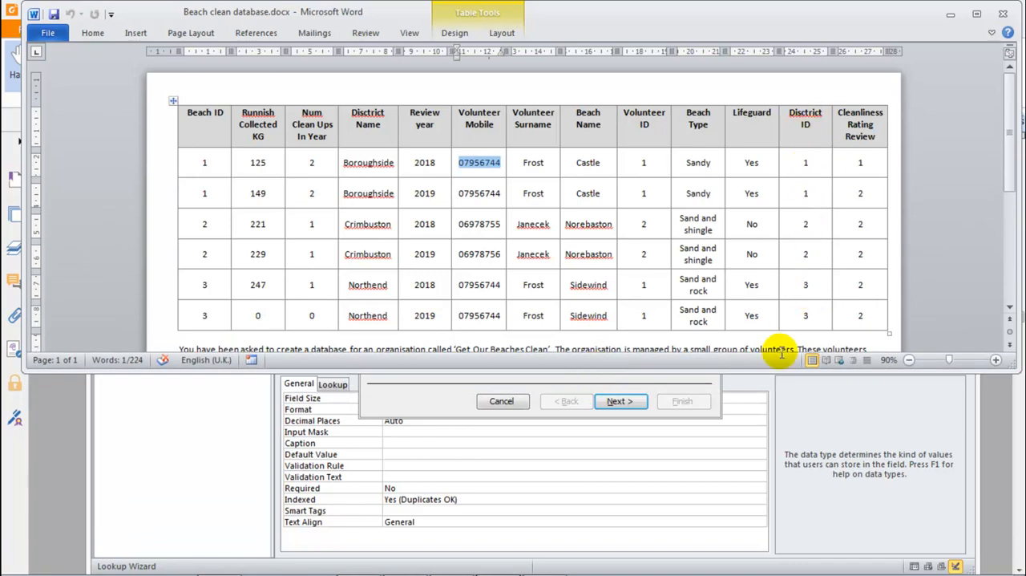
click(793, 405)
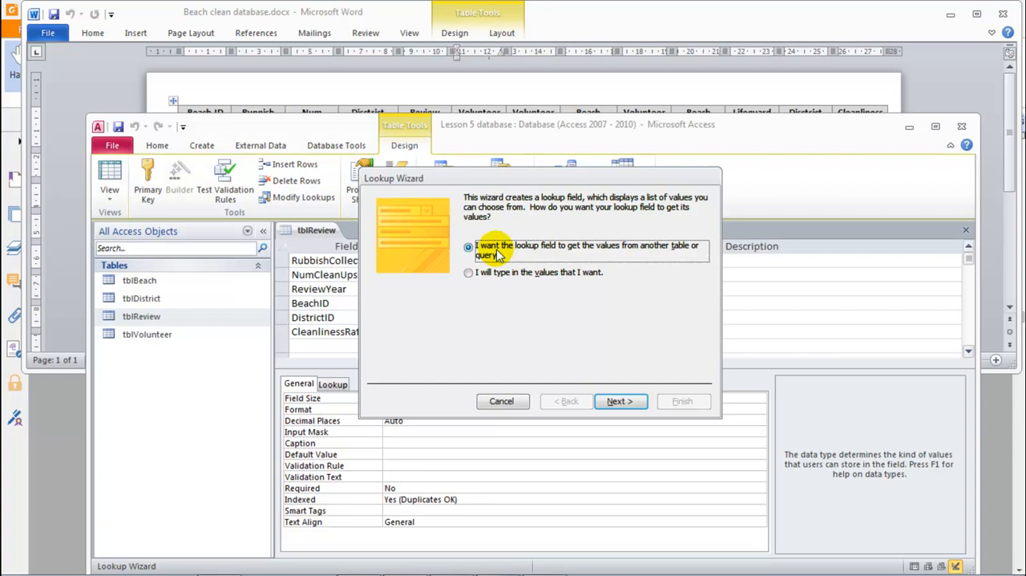
Step: Set the lookup to get its values from another table and choose tblDistrict as the source
click(484, 273)
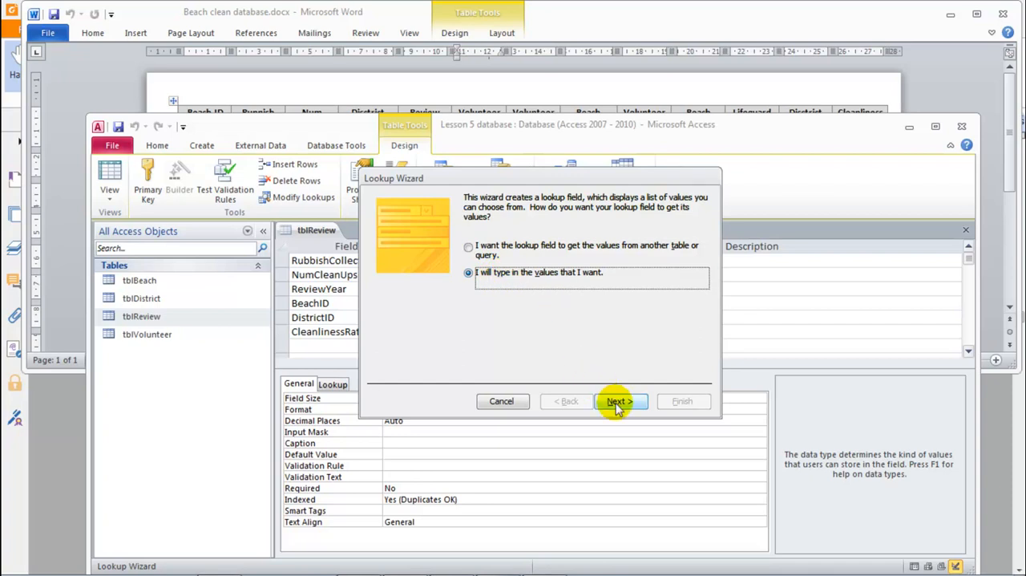
click(502, 245)
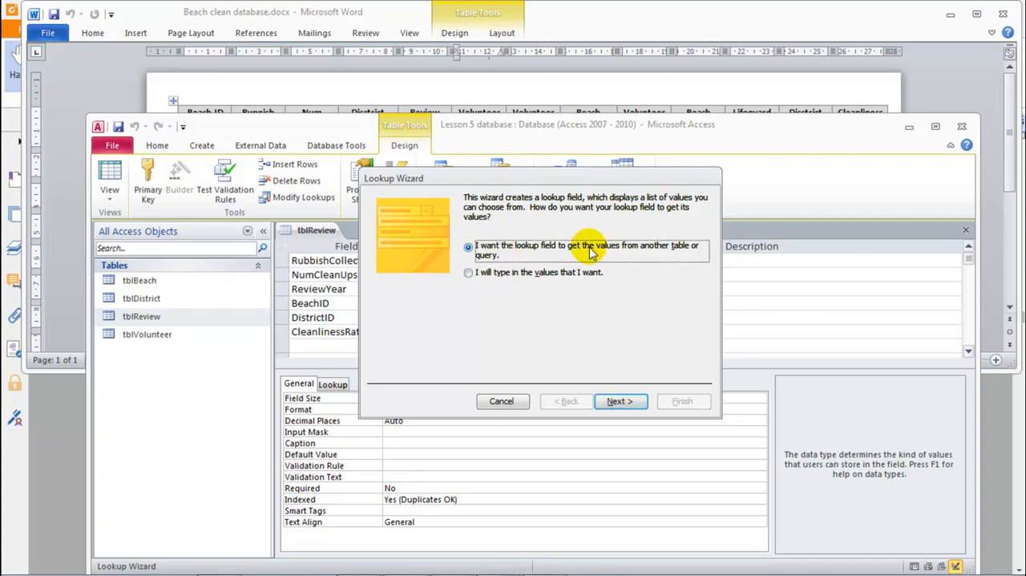
click(617, 403)
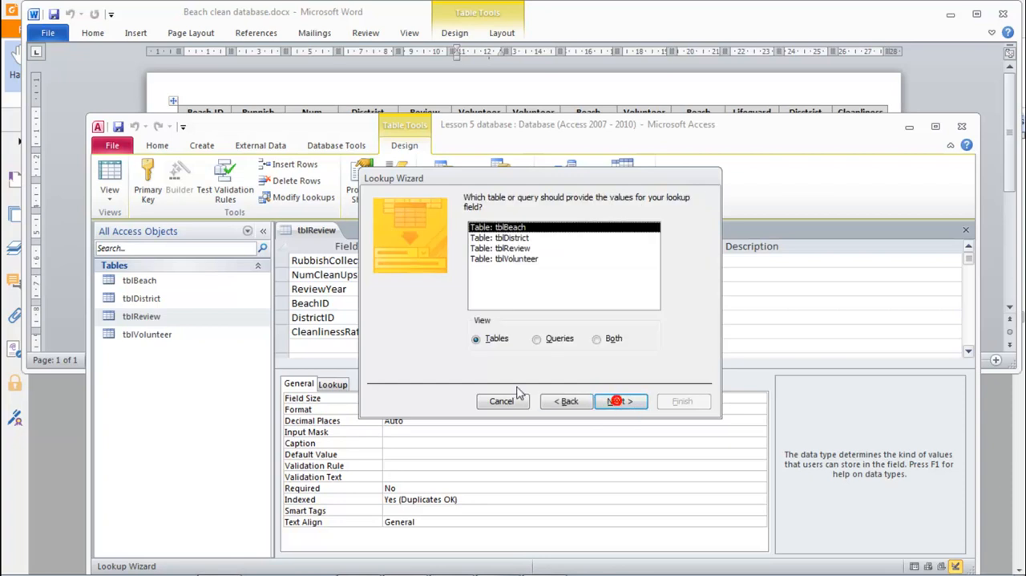
click(500, 238)
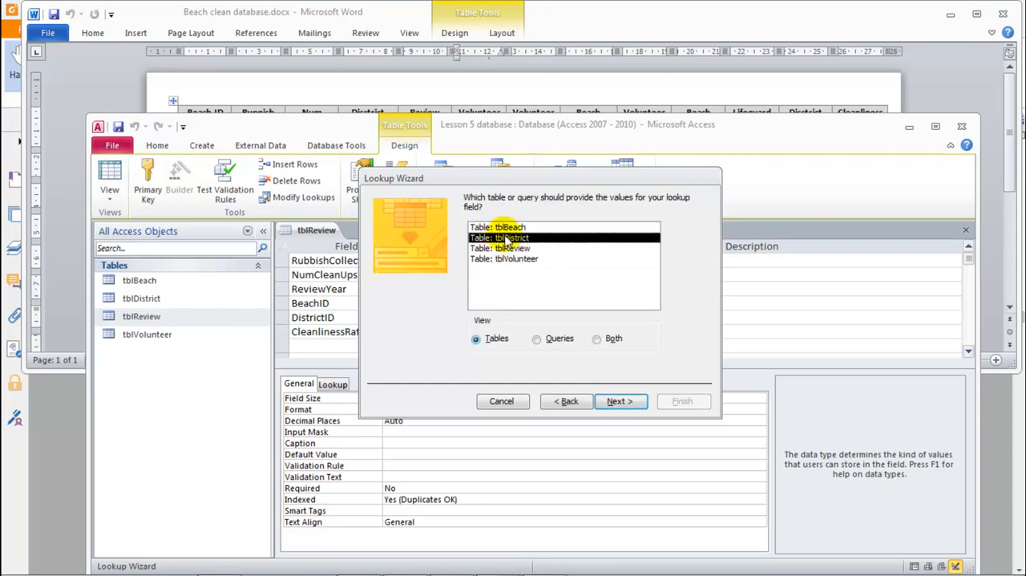
click(615, 402)
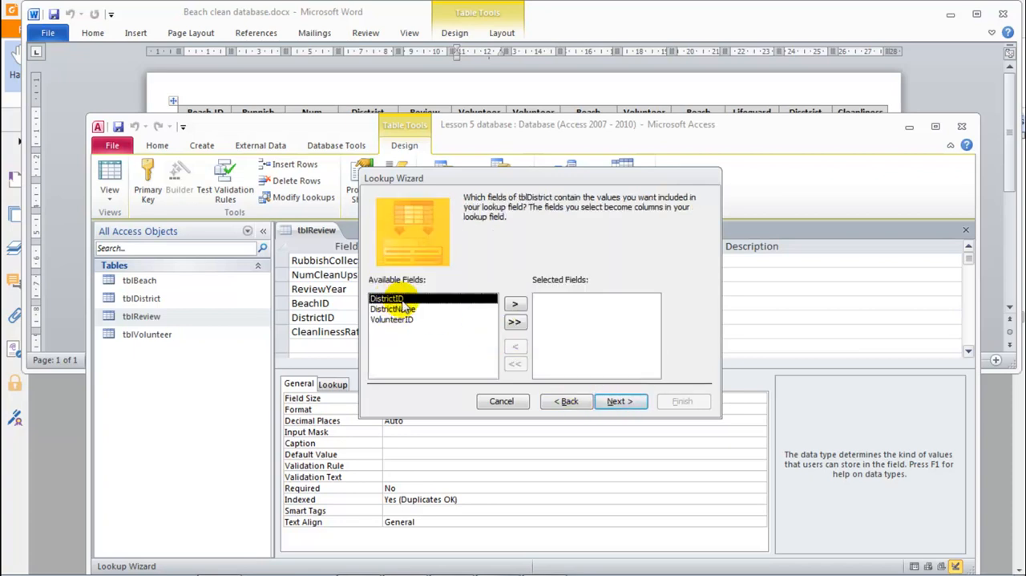
Step: Include DistrictID, DistrictName and VolunteerID in the lookup, leaving the sort order blank
click(515, 322)
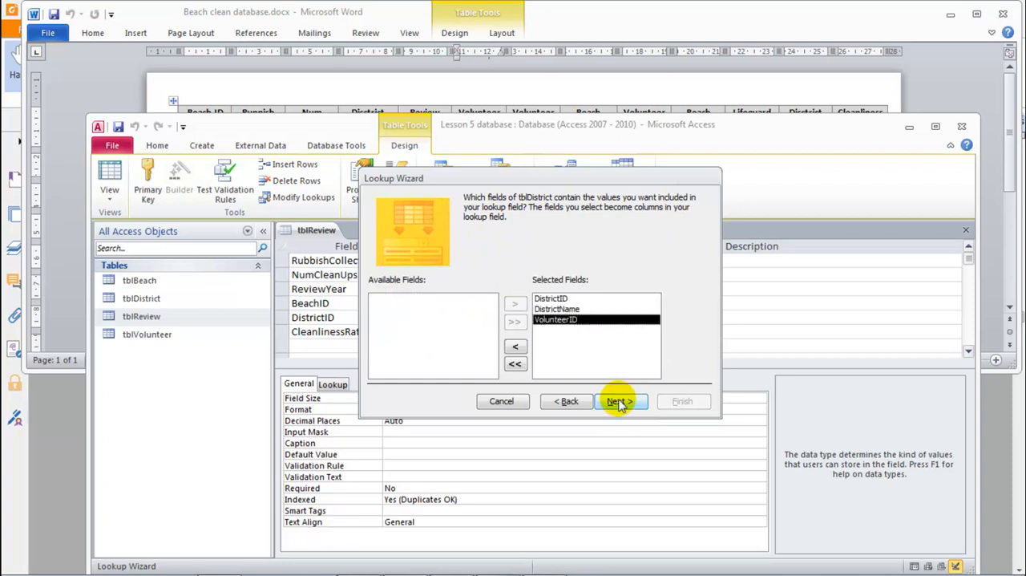
click(617, 402)
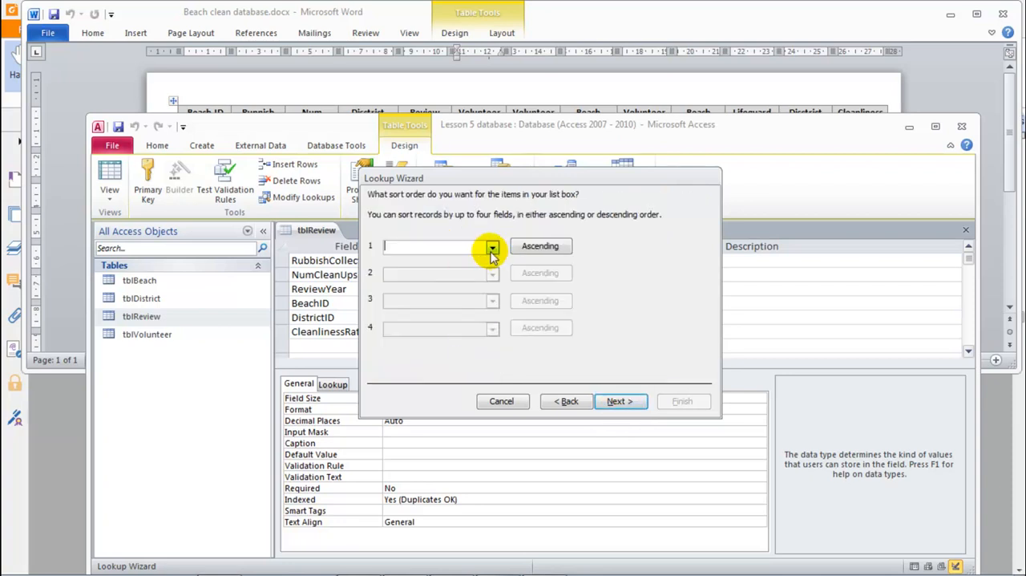
click(613, 403)
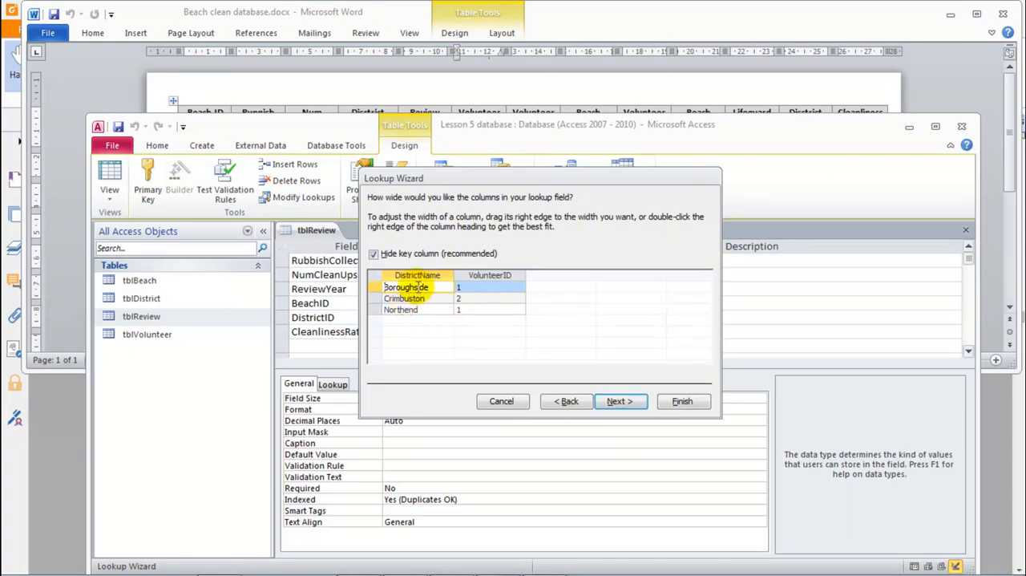
Step: Show the key column in the lookup and adjust the widths of the lookup columns
click(374, 255)
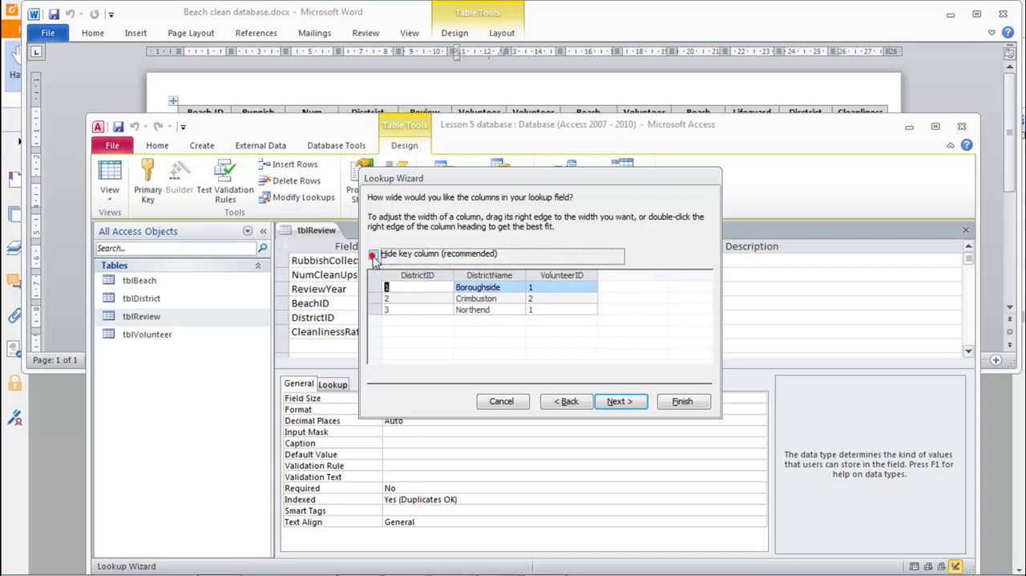
drag(452, 275, 425, 275)
drag(496, 277, 565, 276)
Step: Finish the Lookup Wizard with its remaining settings unchanged and save tblReview so the relationship can be created
click(618, 402)
click(621, 403)
click(677, 400)
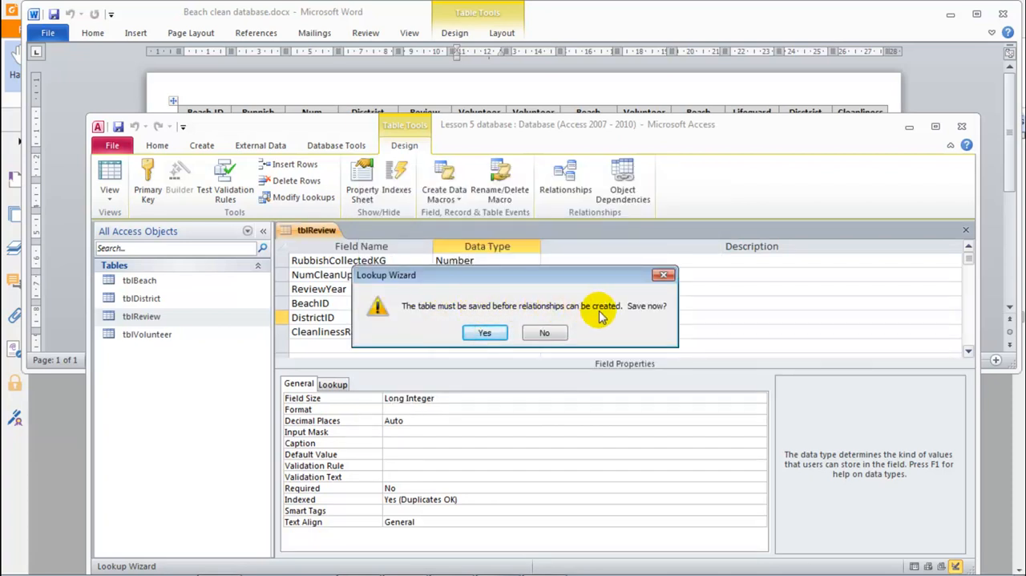
click(485, 334)
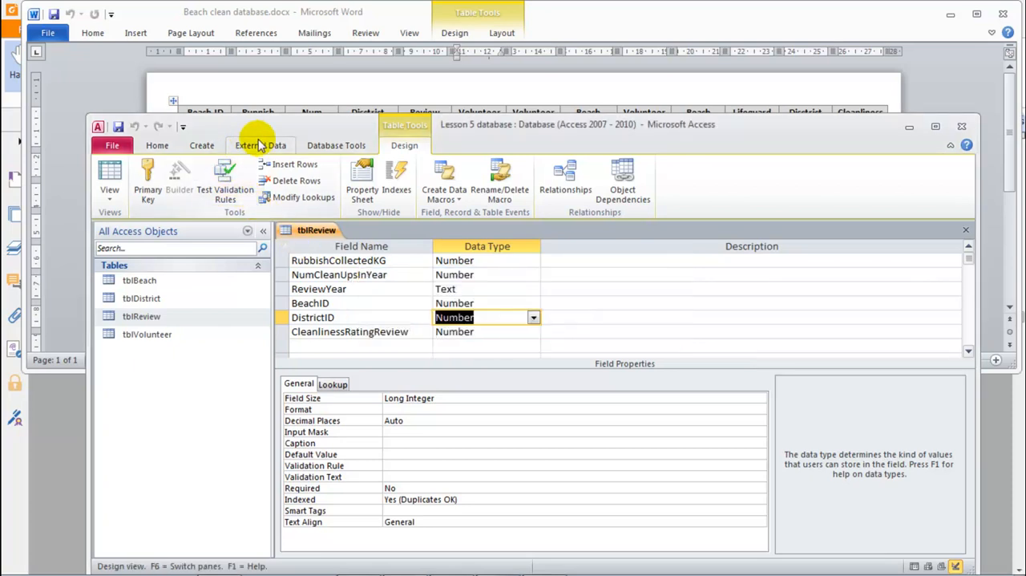
Step: Open the relationships diagram and examine the DistrictID link between tblReview and tblDistrict
click(337, 147)
click(267, 173)
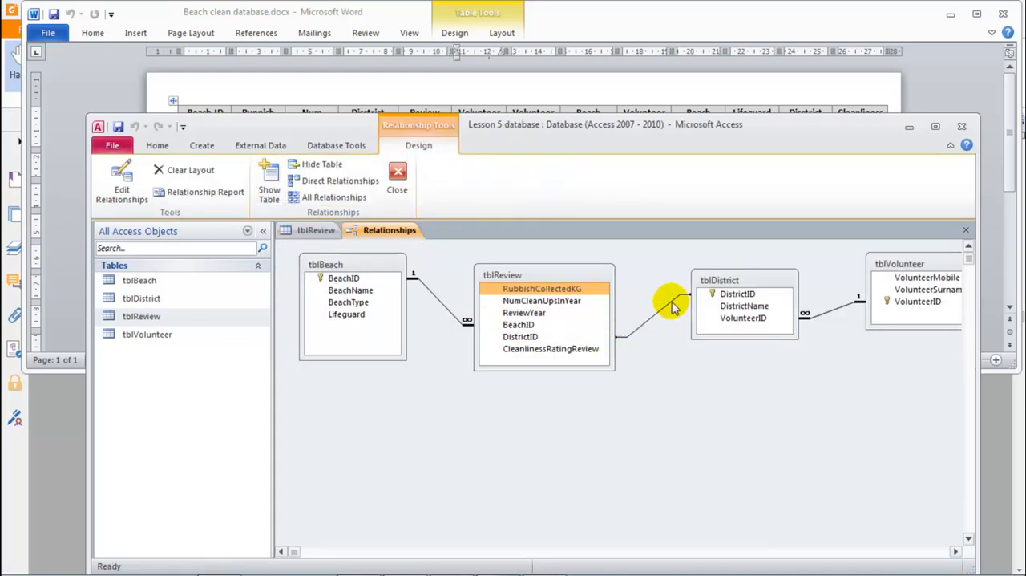
click(536, 337)
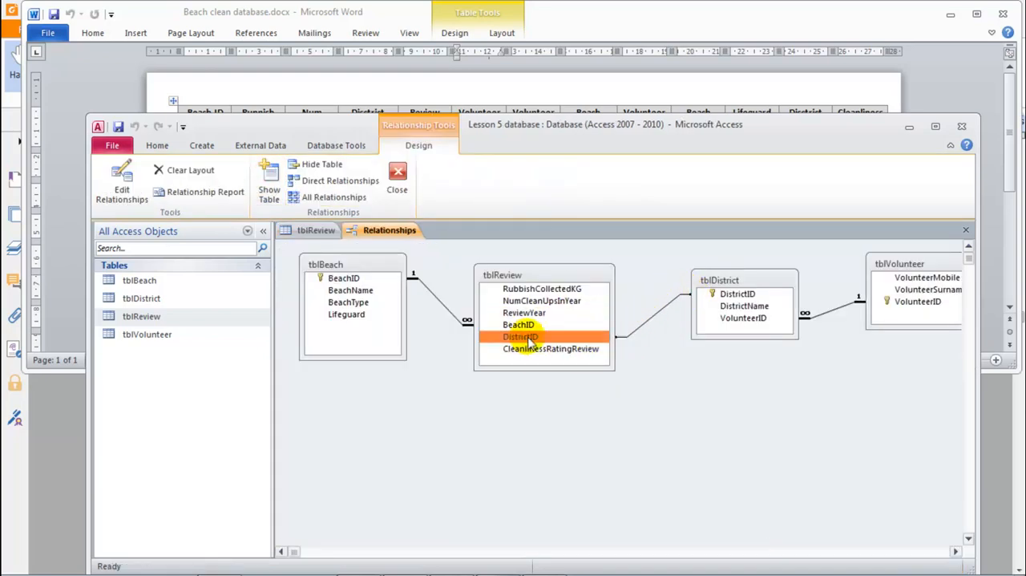
drag(614, 337, 671, 301)
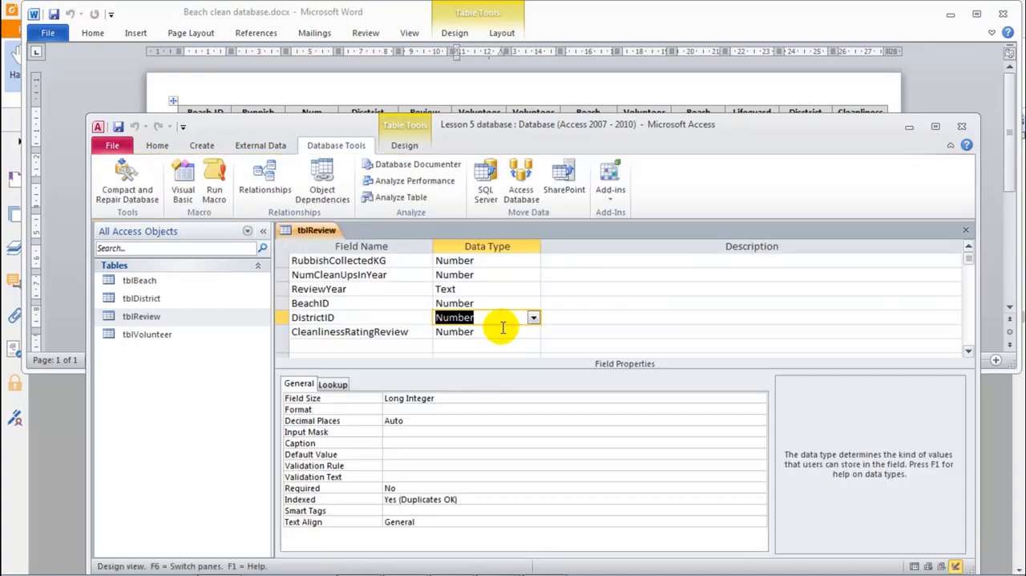
Step: Close the tblReview design, open its datasheet and view the DistrictID lookup list in the first record
middle_click(324, 229)
double_click(144, 316)
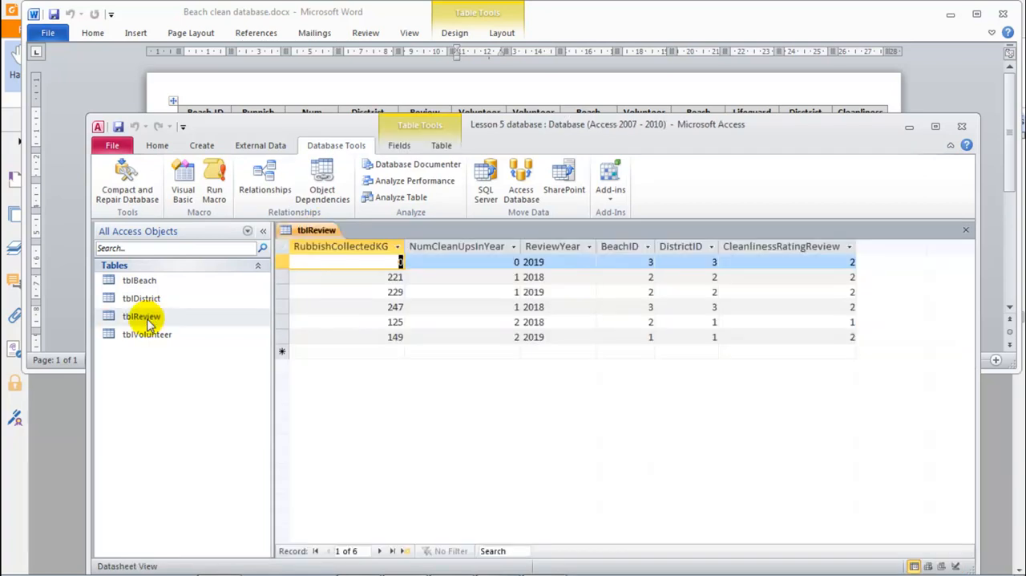
click(691, 262)
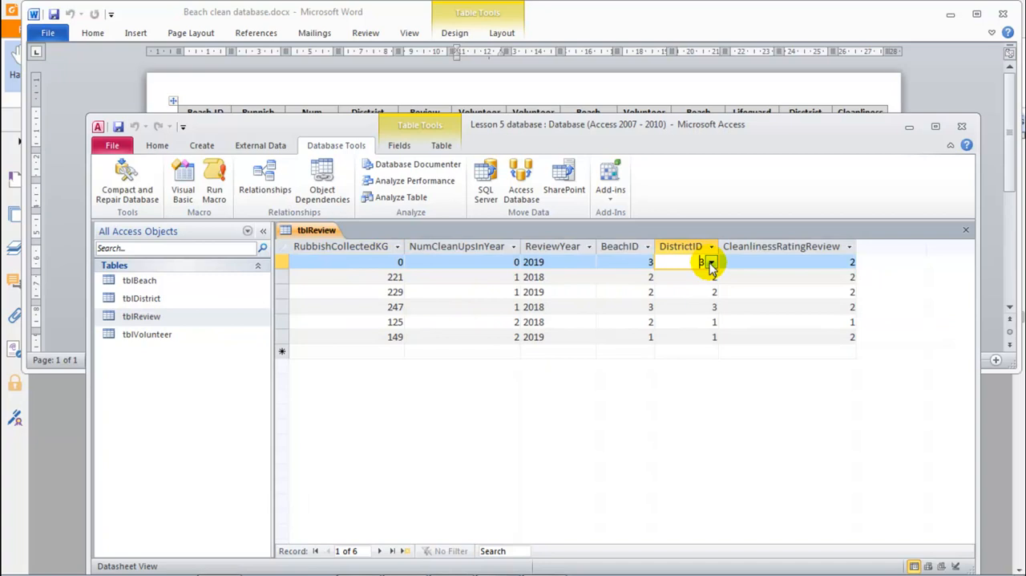
click(710, 262)
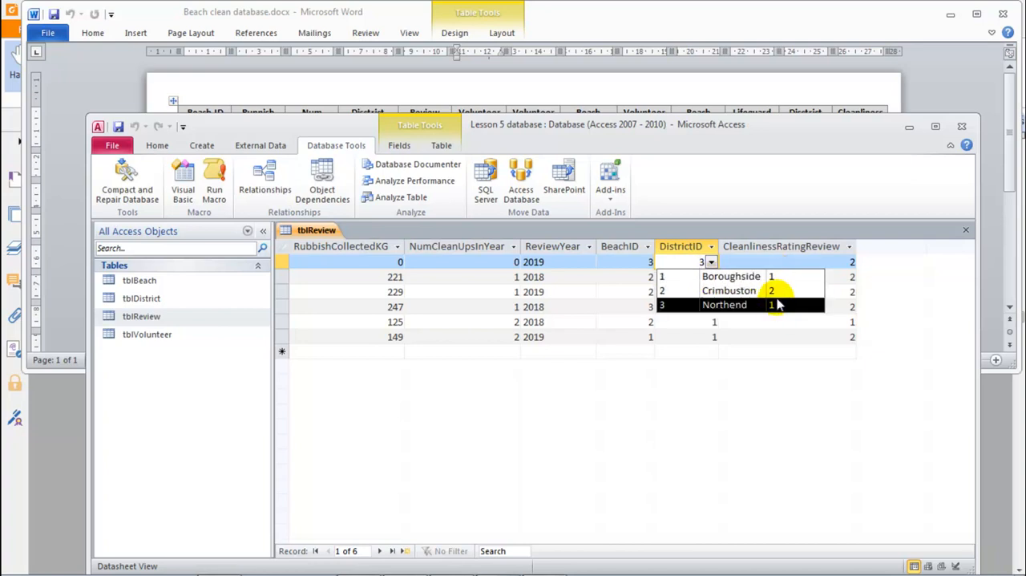
Step: Switch tblReview to Design view and display the lookup properties of the DistrictID field
right_click(319, 233)
click(353, 296)
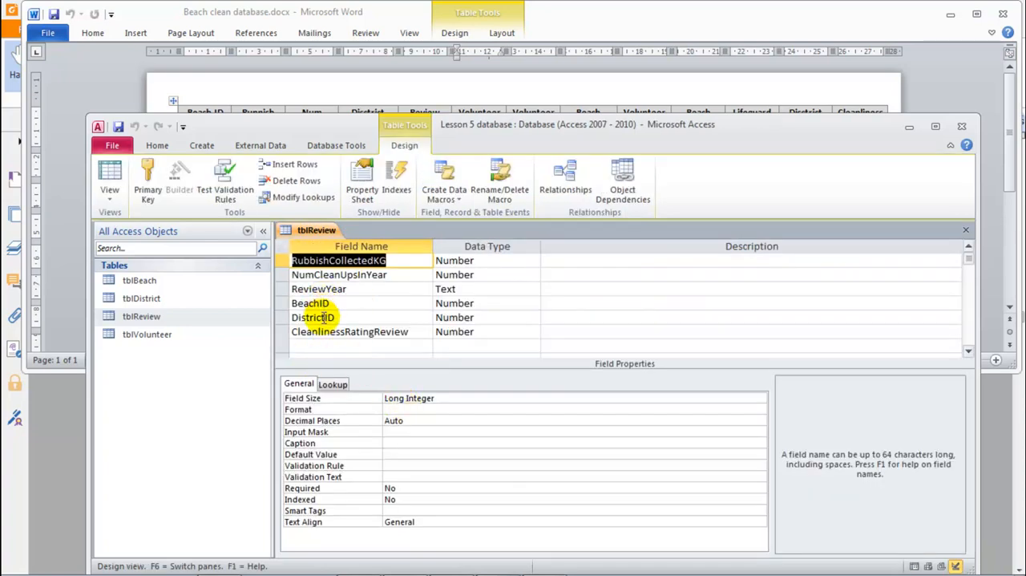
click(328, 317)
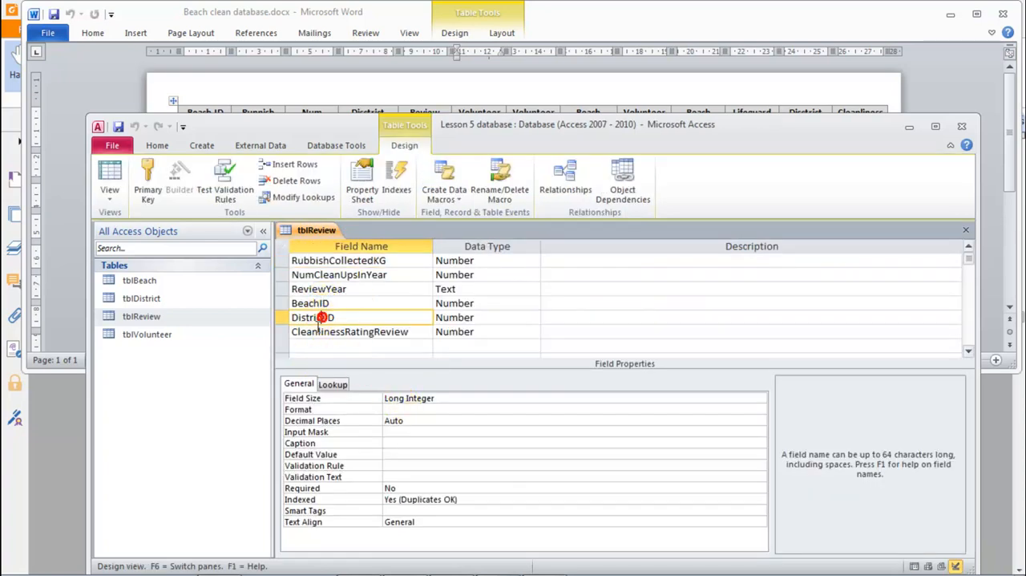
click(333, 385)
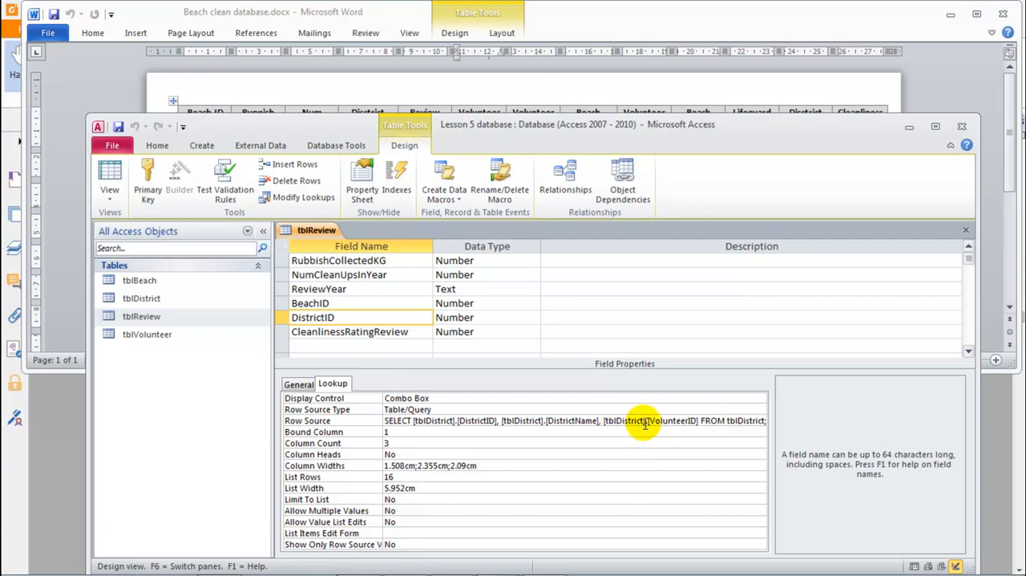
Step: Remove [tblDistrict].[VolunteerID] from the DistrictID Row Source query, keeping only DistrictID and DistrictName from tblDistrict
click(749, 422)
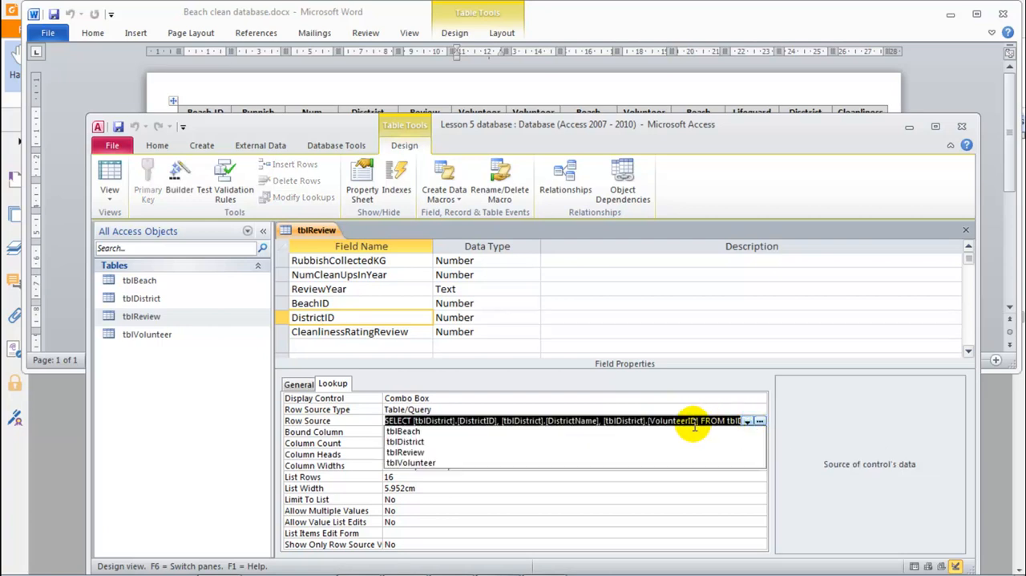
click(625, 422)
drag(697, 422, 754, 423)
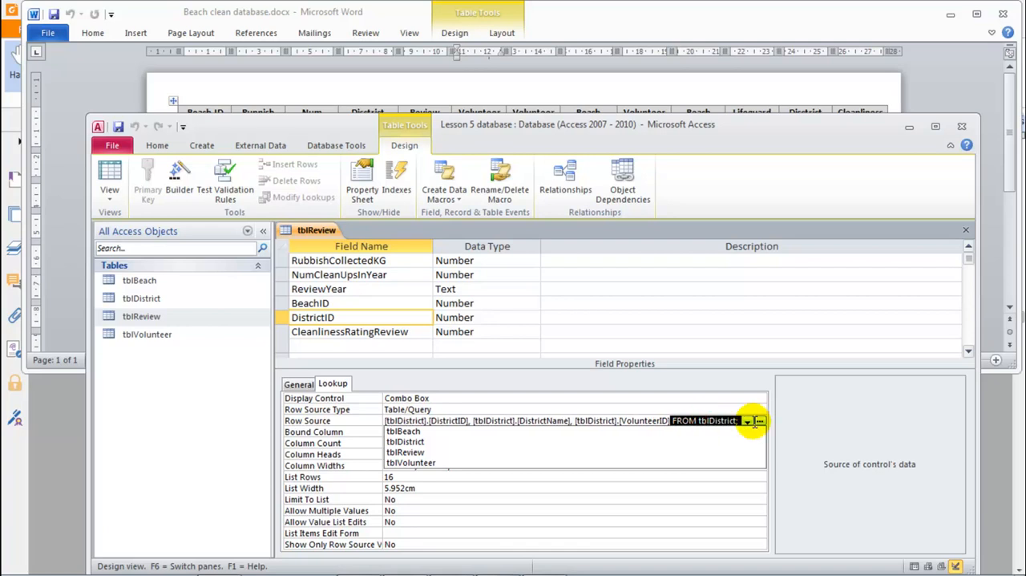
click(716, 422)
click(617, 423)
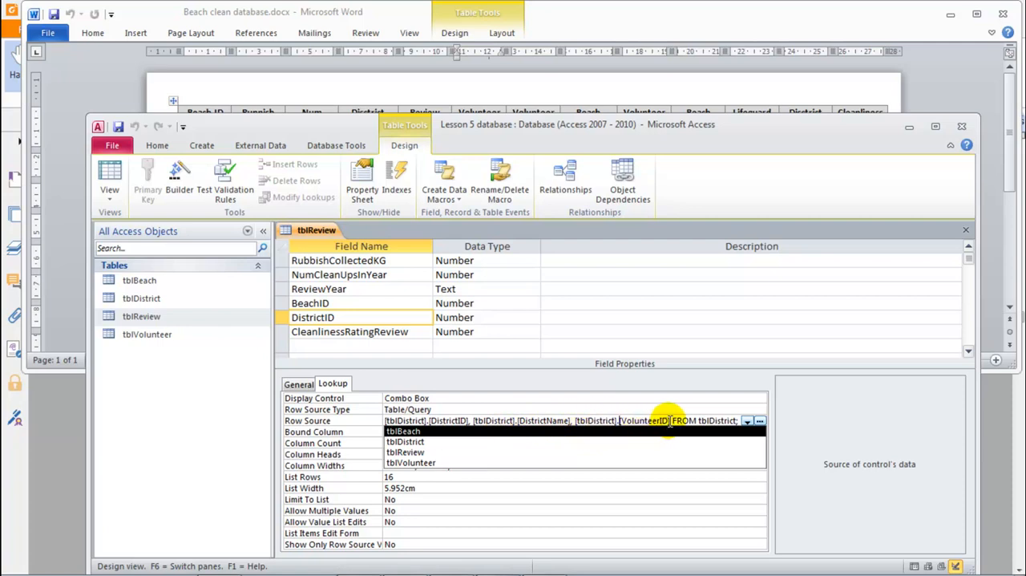
drag(669, 421, 585, 420)
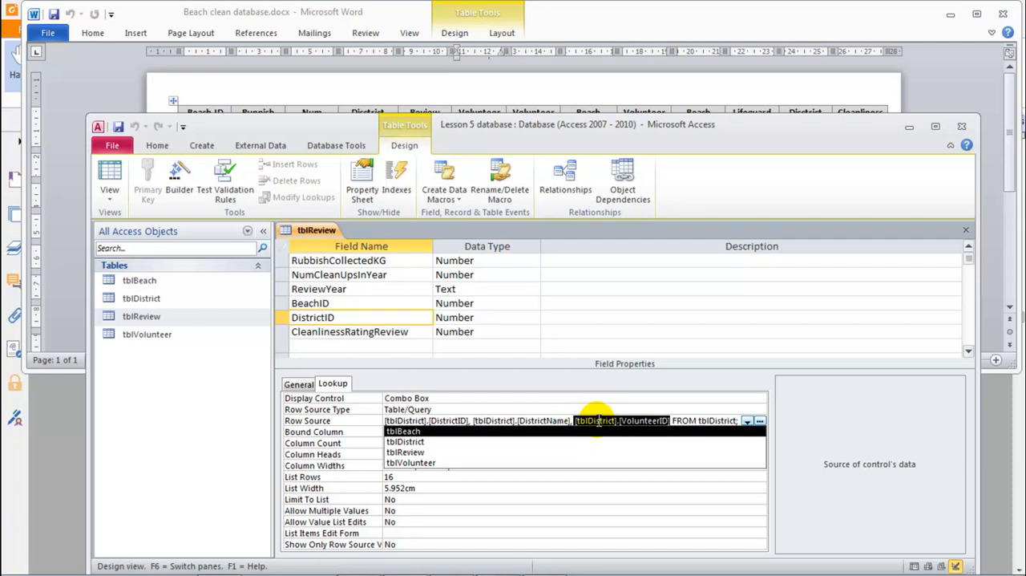
key(Delete)
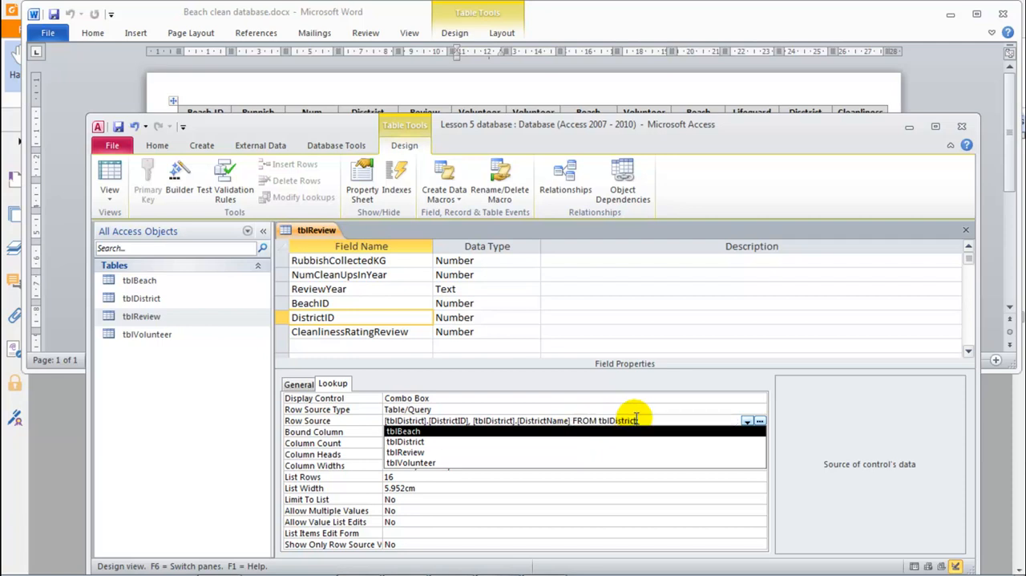
Step: Close the tblReview design and save the changes made to the table
click(609, 489)
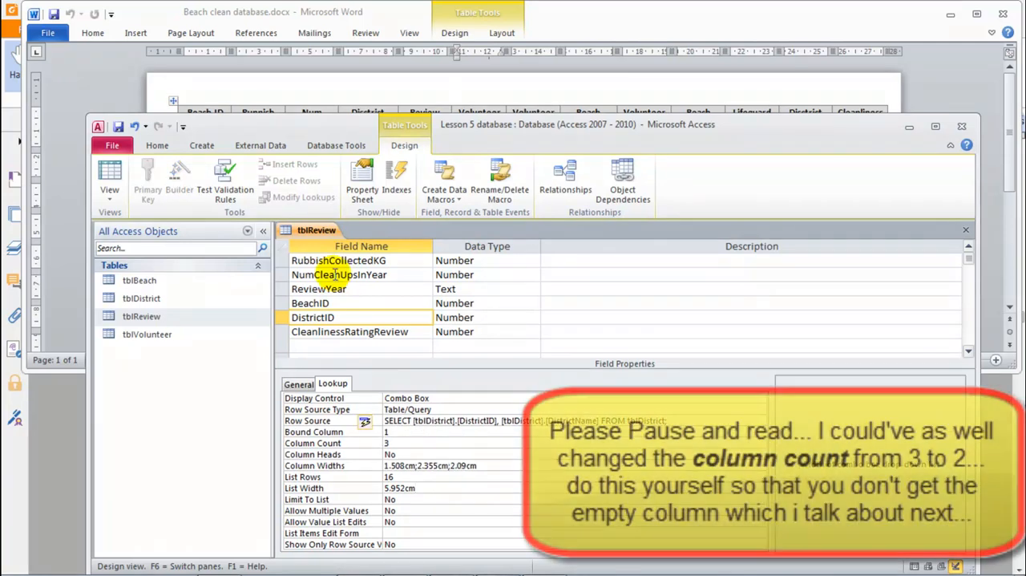
key(ctrl+w)
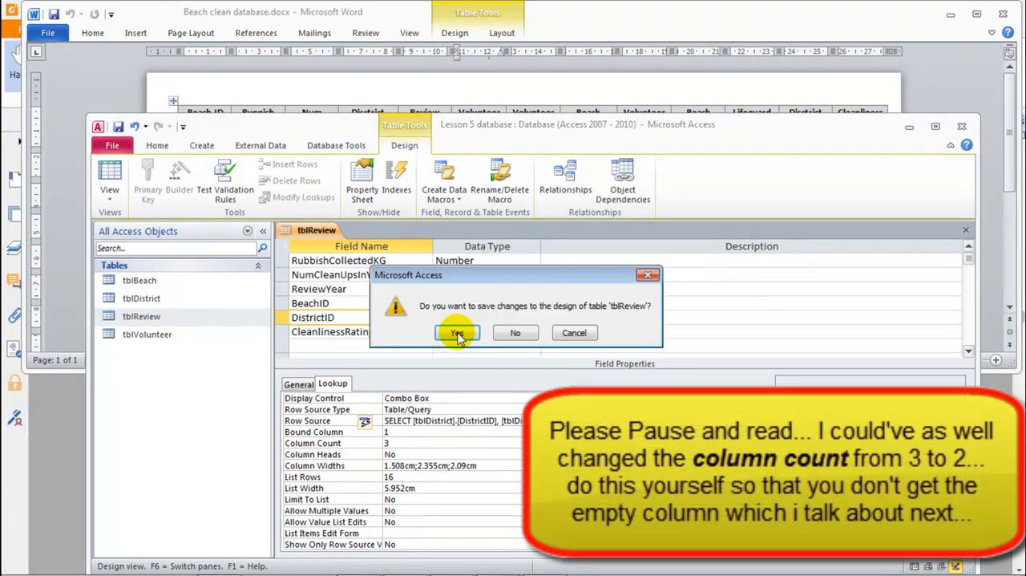
click(461, 327)
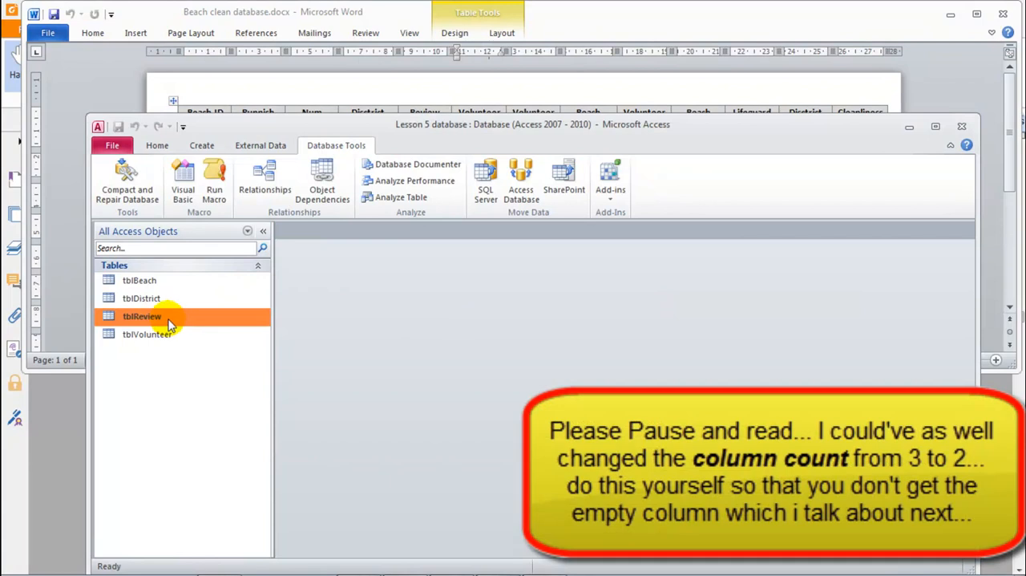
Step: Reopen tblReview in Datasheet view and display the revised DistrictID lookup list in the first record
double_click(169, 321)
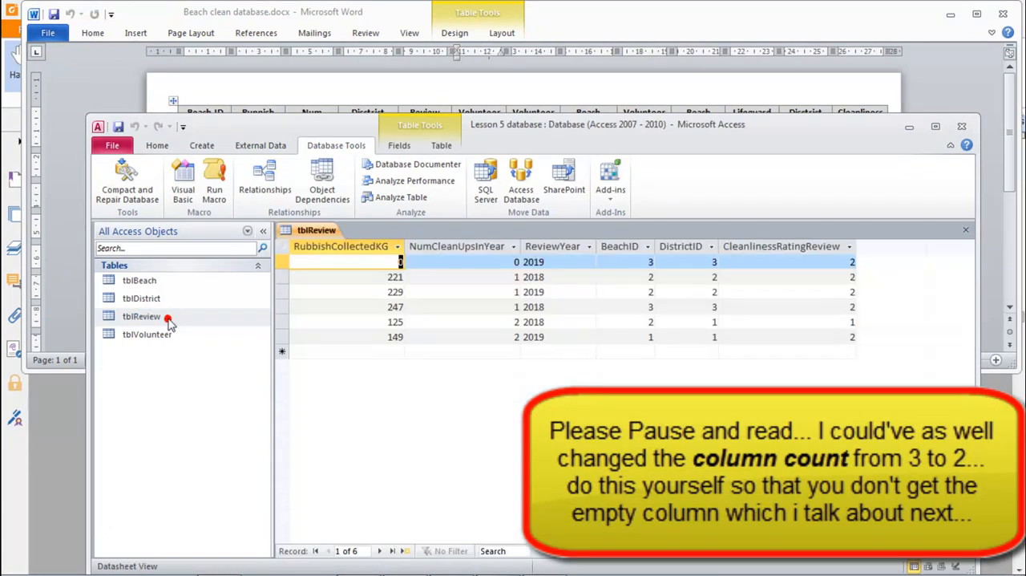
click(705, 261)
click(712, 262)
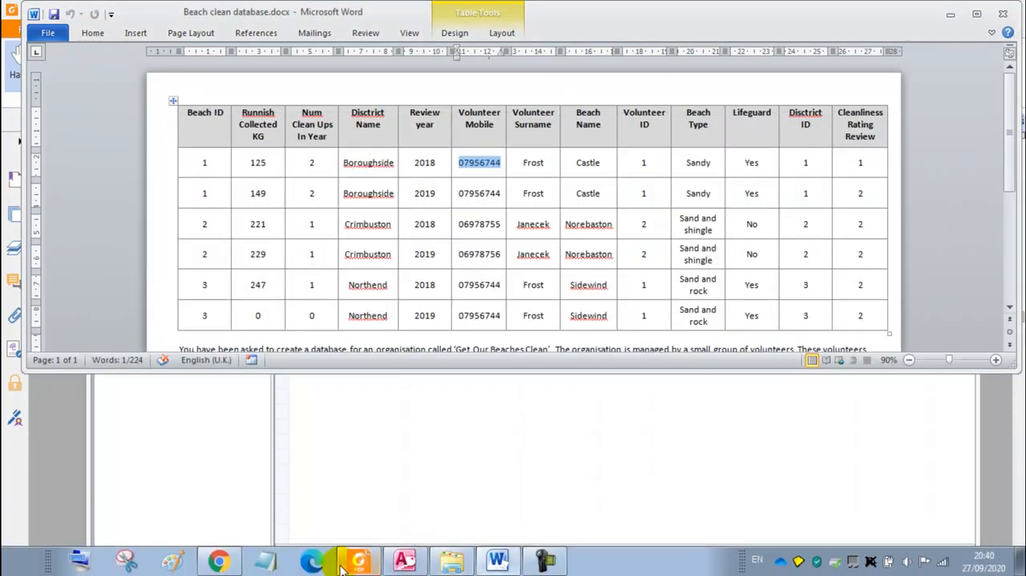
Step: Switch to the assignment PDF in Foxit Reader and review the requirement about a beach assigned to an invalid district
click(343, 565)
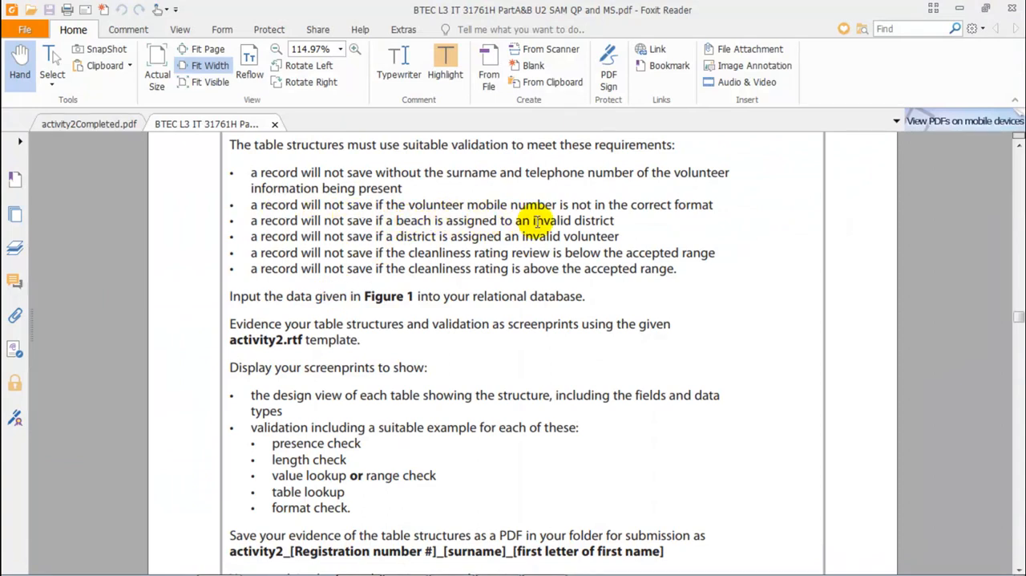
drag(534, 220, 615, 222)
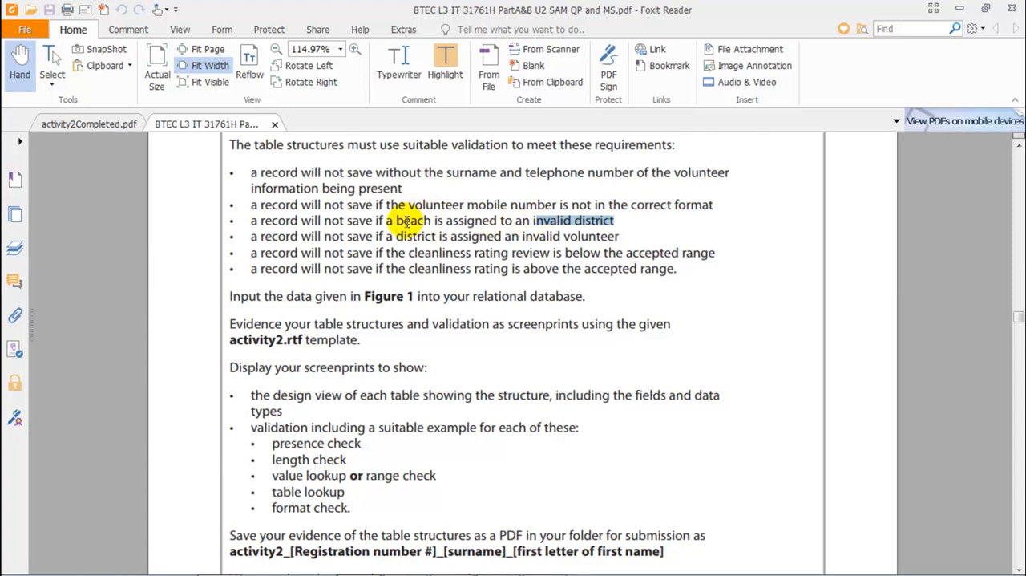
drag(396, 221, 431, 220)
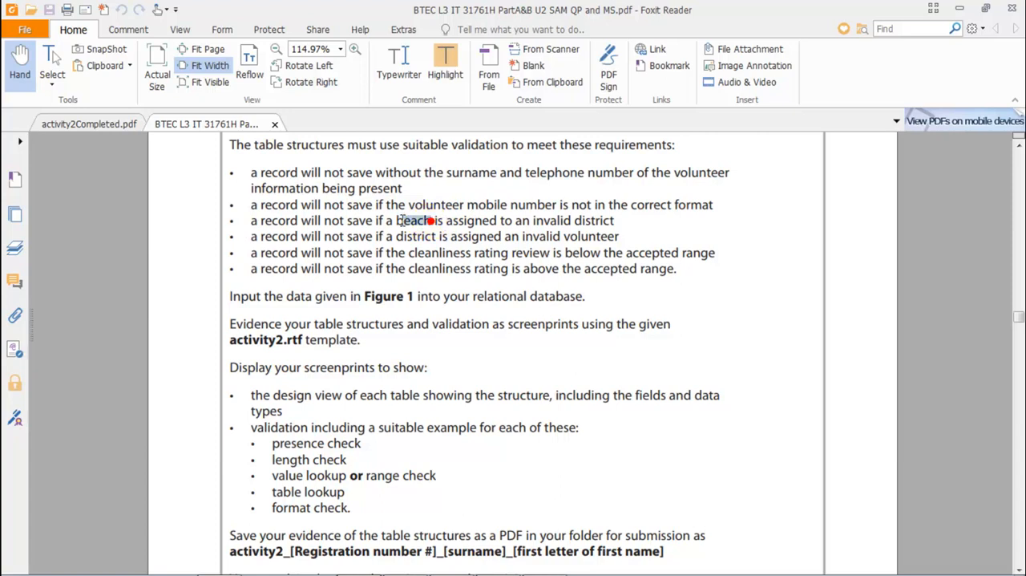
click(609, 219)
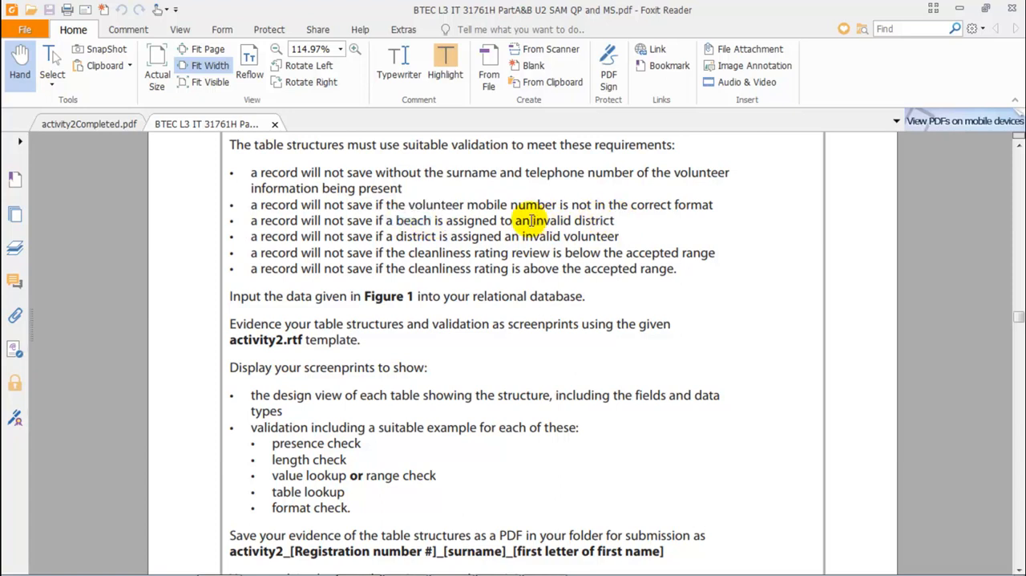
drag(533, 219, 613, 221)
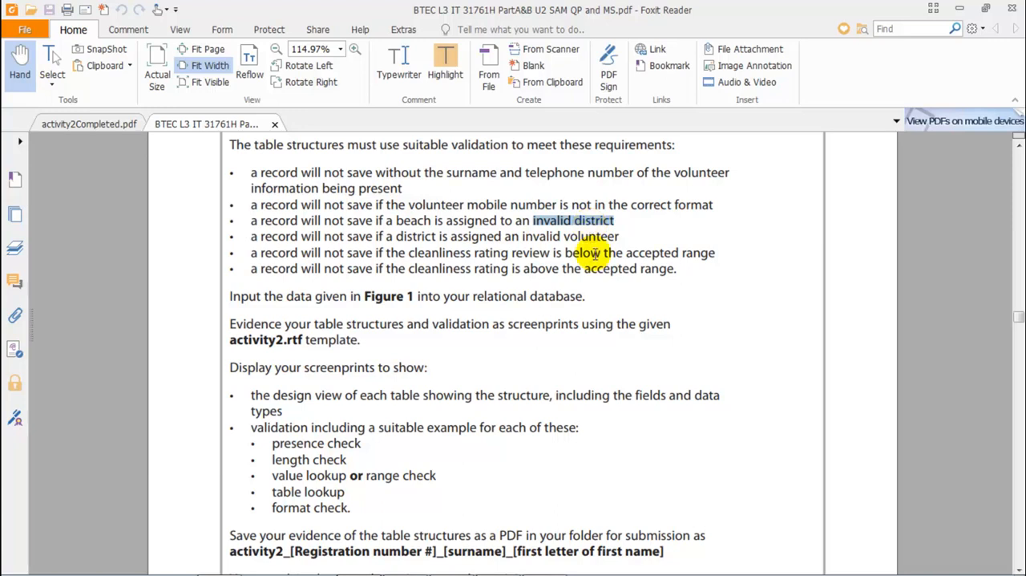
Step: Switch back to Access, show tblReview in Design view and display the lookup properties of DistrictID
mouse_move(571, 566)
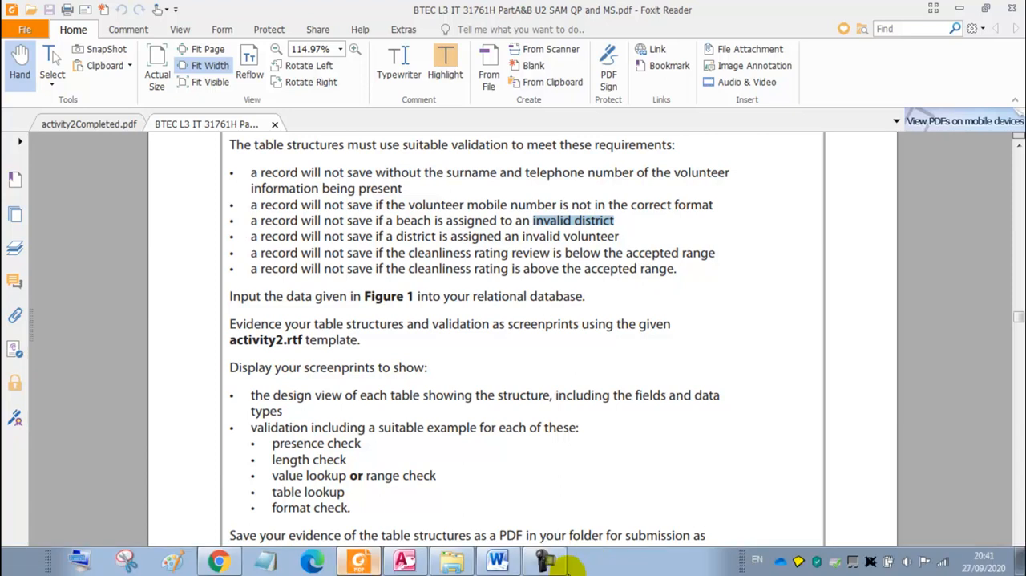
click(405, 560)
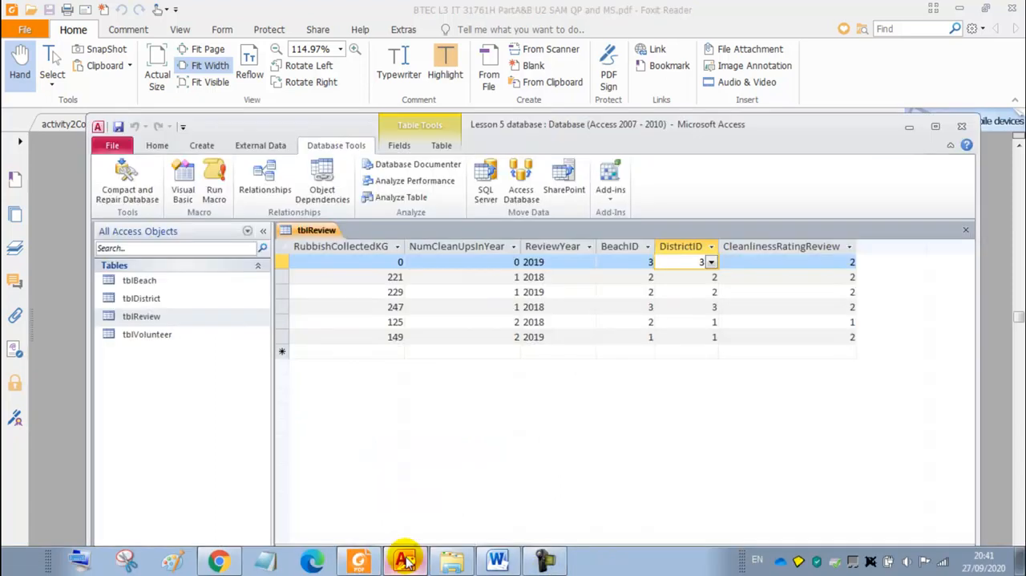
right_click(327, 230)
click(360, 290)
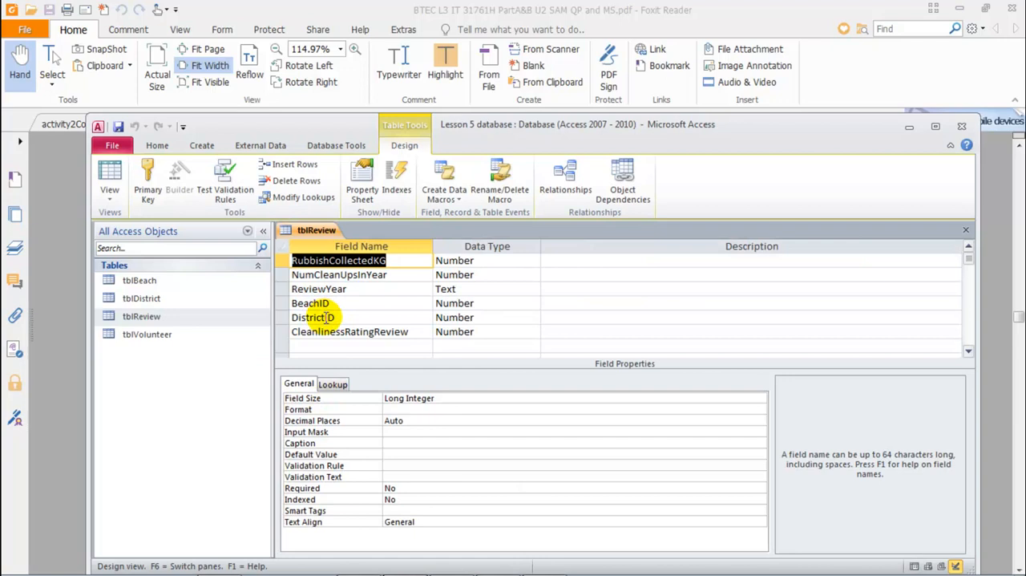
click(326, 316)
click(332, 384)
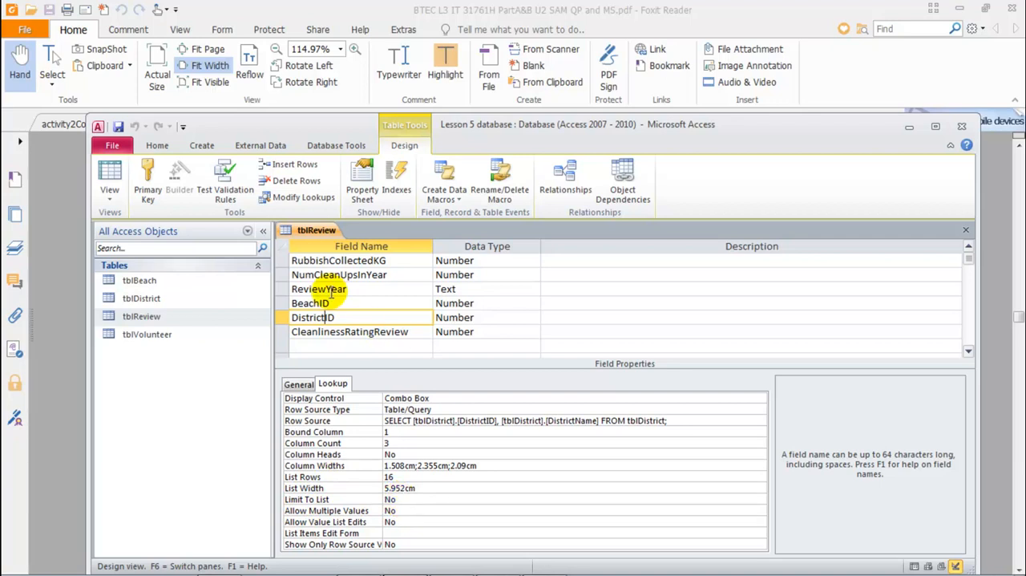
Step: Return tblReview to Datasheet view and check the DistrictID lookup list in the last existing record
right_click(319, 231)
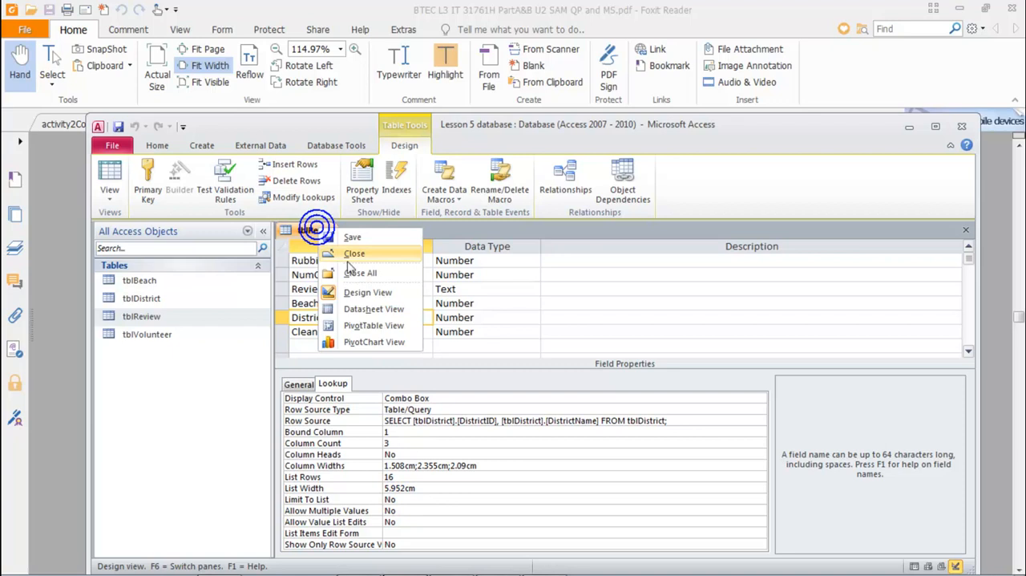
click(364, 312)
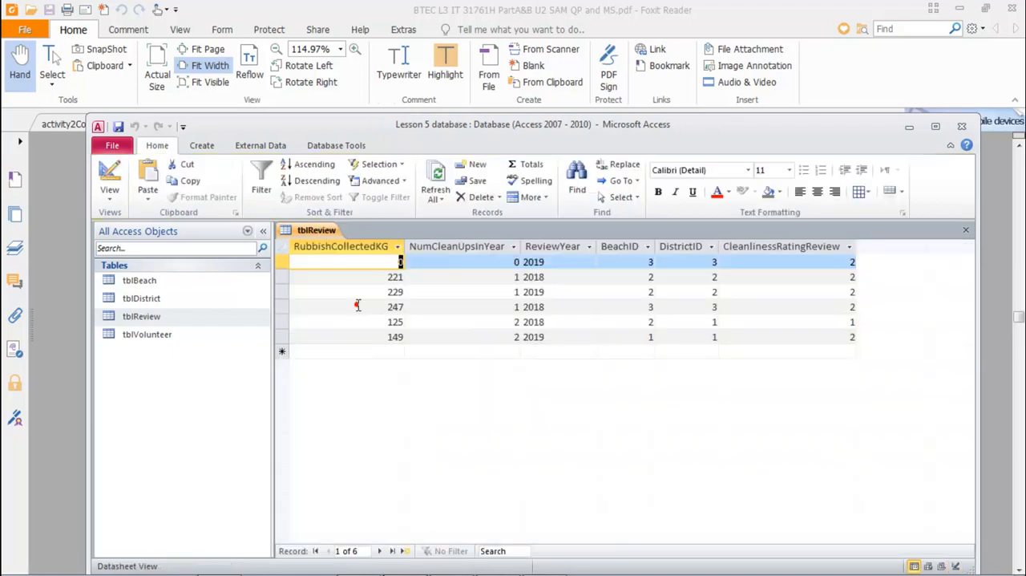
click(707, 337)
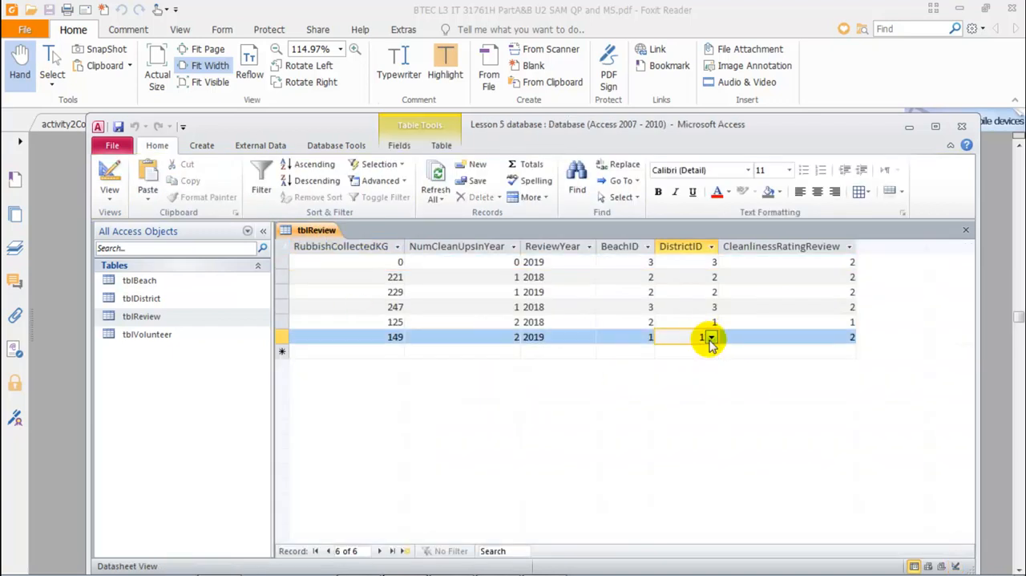
click(713, 337)
click(602, 372)
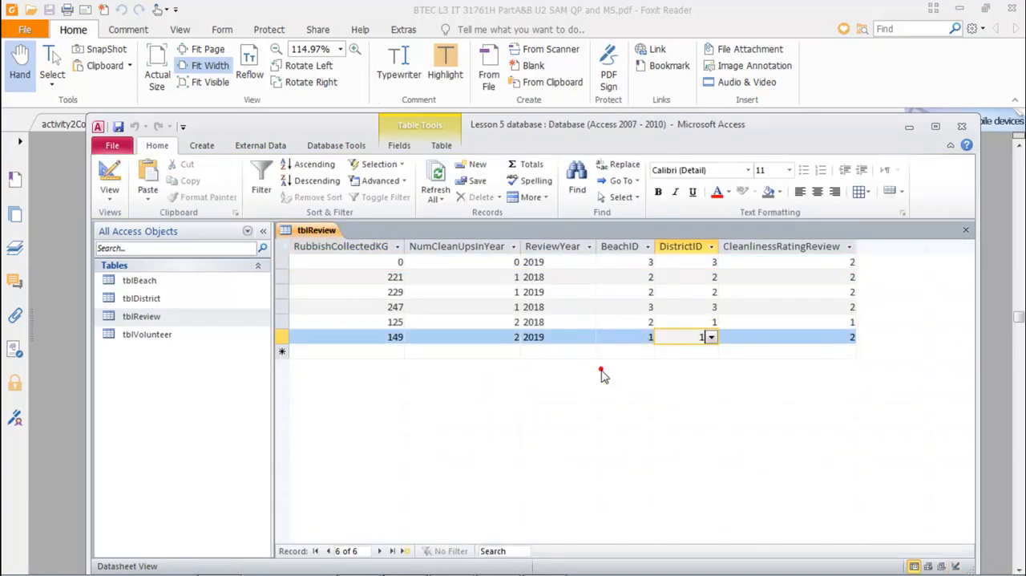
Step: Test the lookup by entering DistrictID 4 in a new tblReview record, then close and reopen the table to check it
click(674, 352)
click(710, 353)
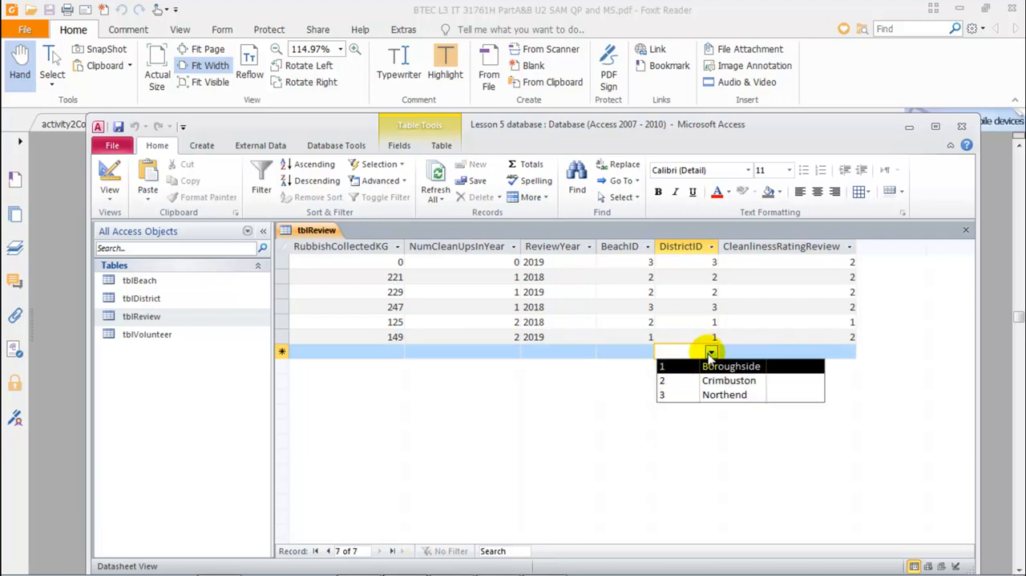
text(4)
key(Tab)
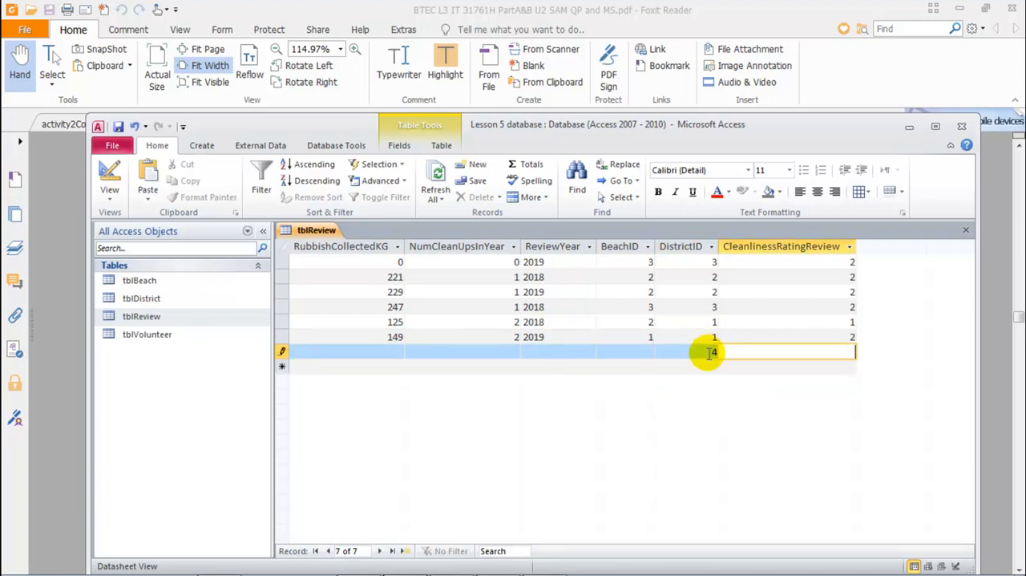
middle_click(317, 234)
double_click(137, 318)
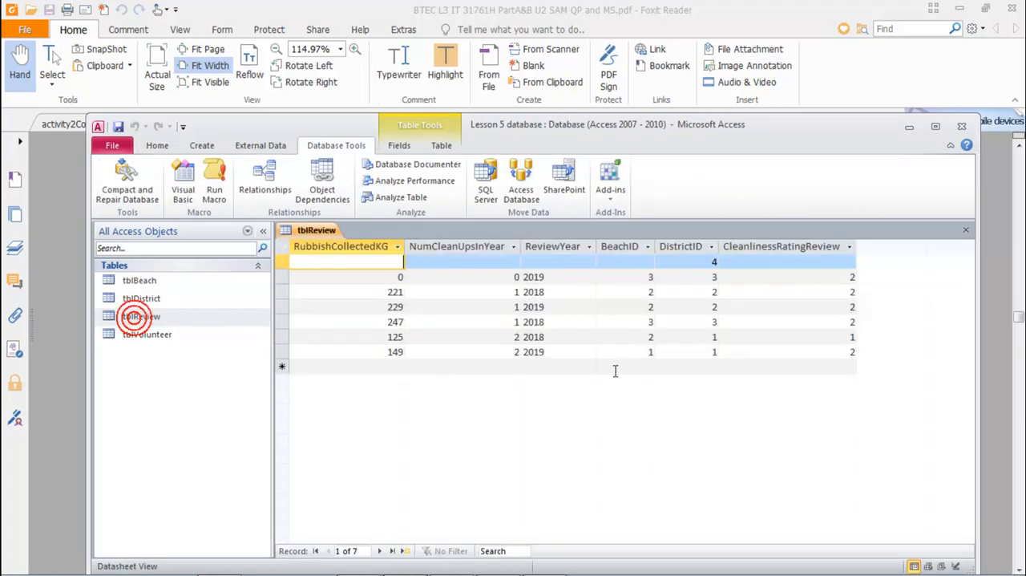
click(694, 261)
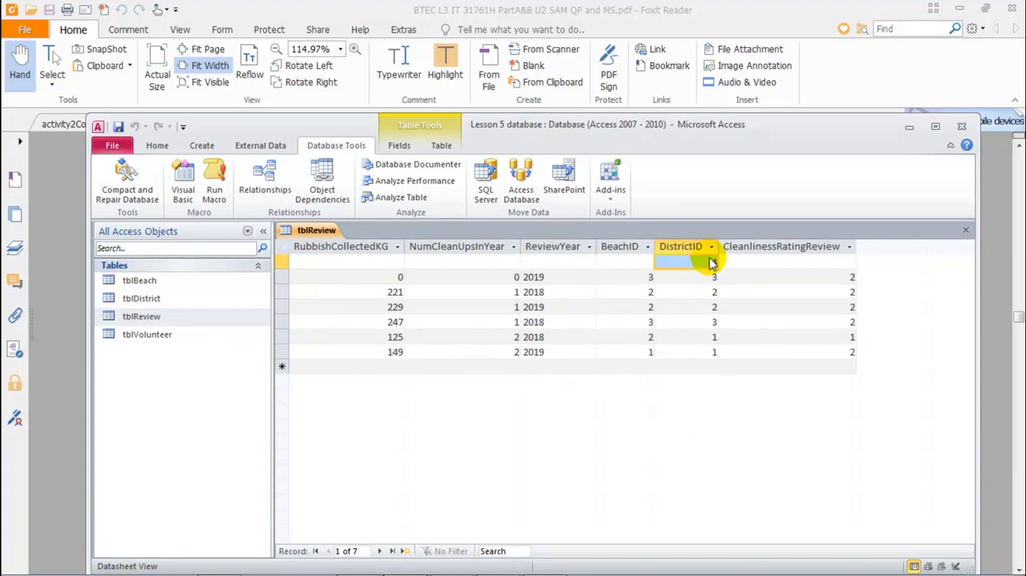
Step: Enter DistrictID 5 in another new tblReview record, then close and reopen the table to check whether it is stored
click(701, 367)
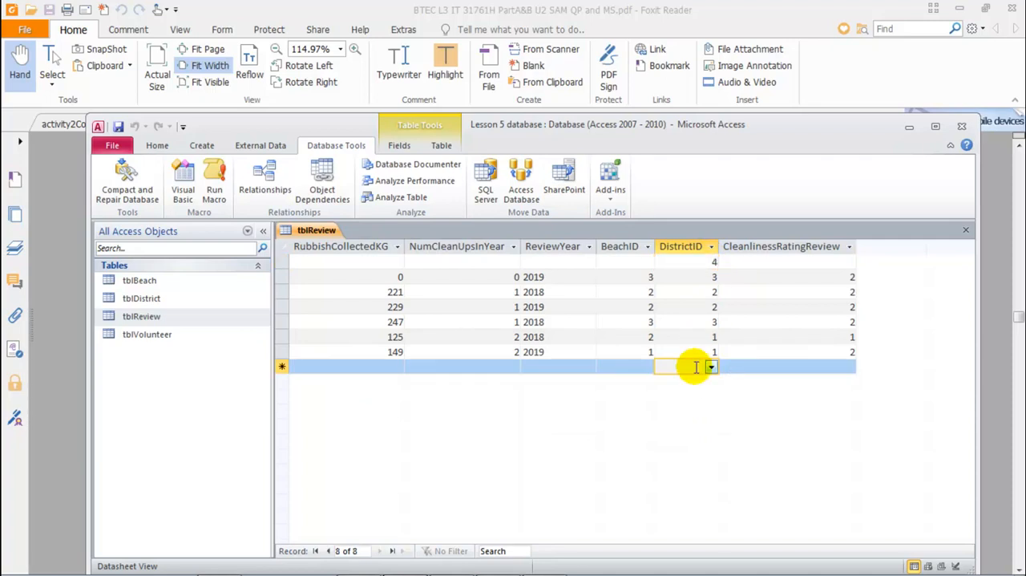
text(5)
key(Tab)
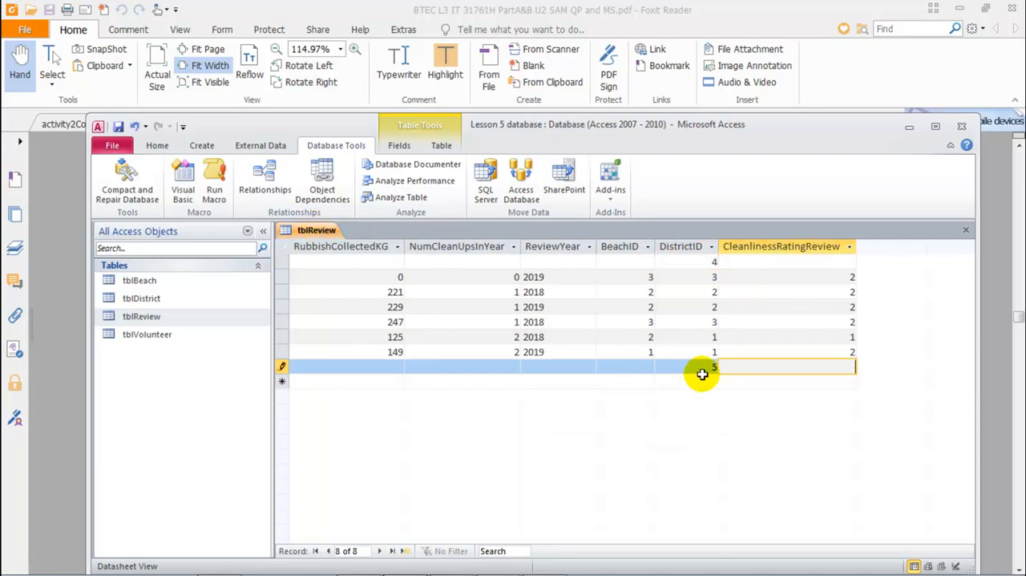
middle_click(320, 229)
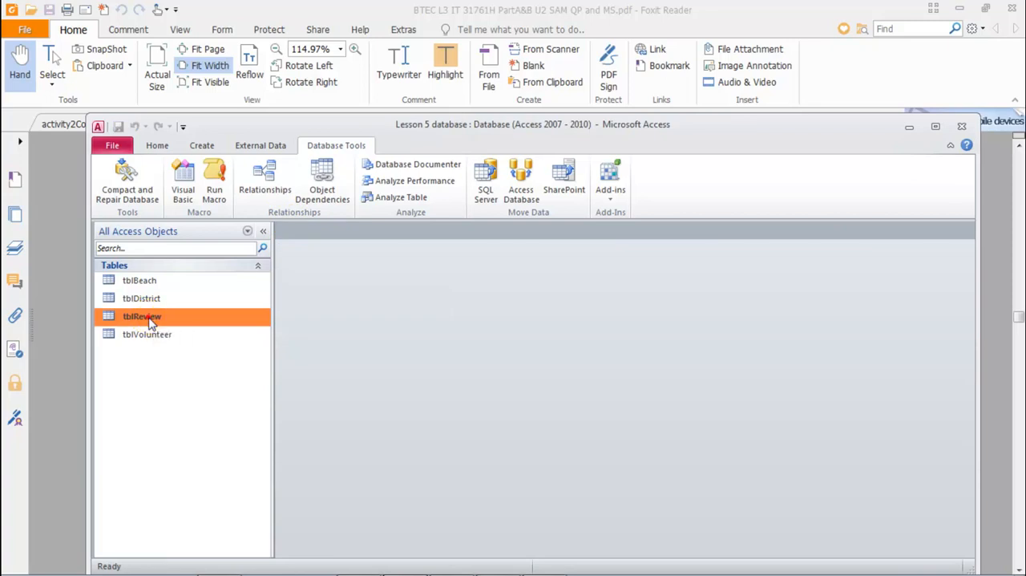
double_click(150, 316)
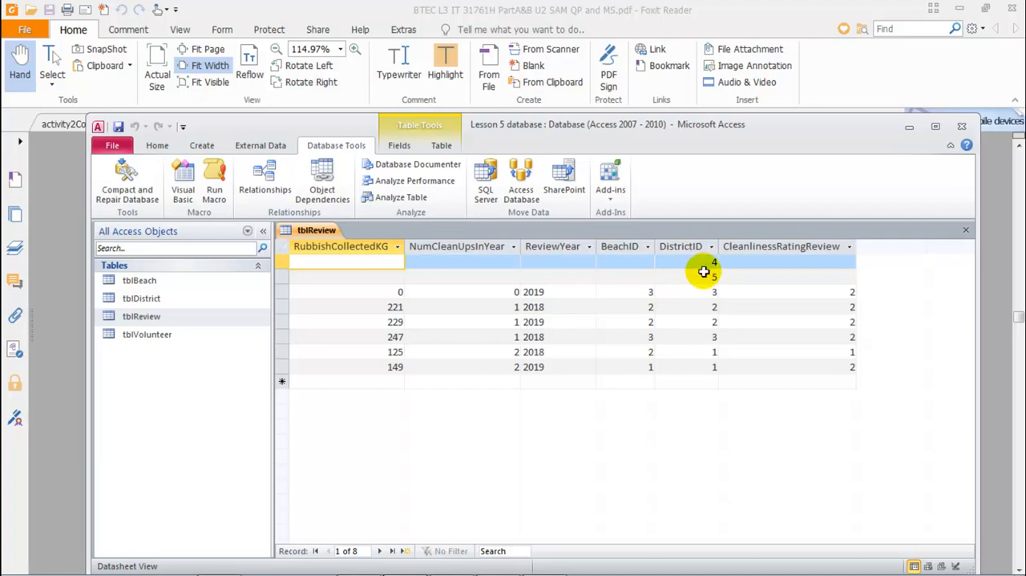
Step: Delete the two test records with DistrictID 4 and 5 from tblReview
right_click(324, 231)
click(307, 231)
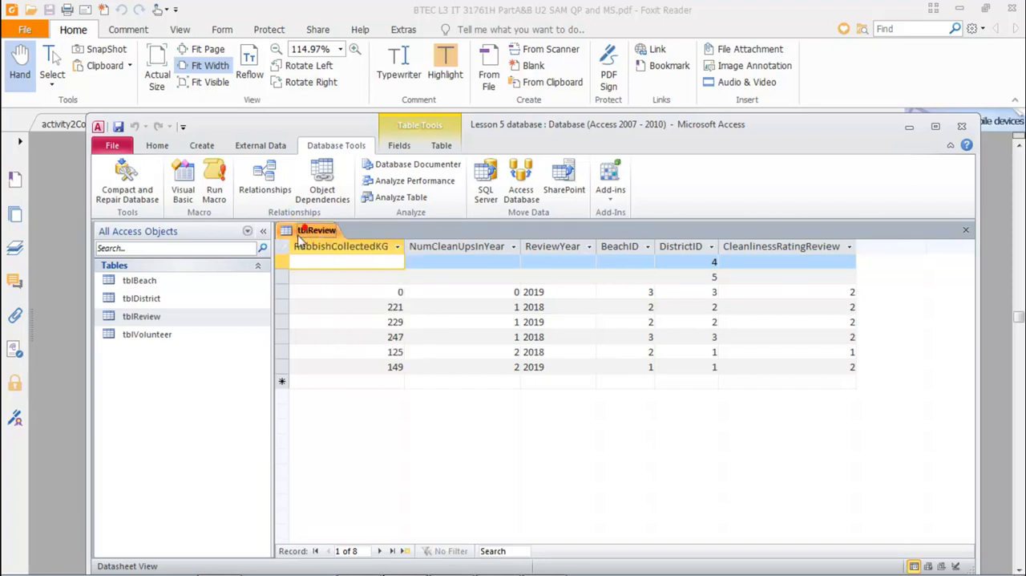
drag(283, 263, 279, 278)
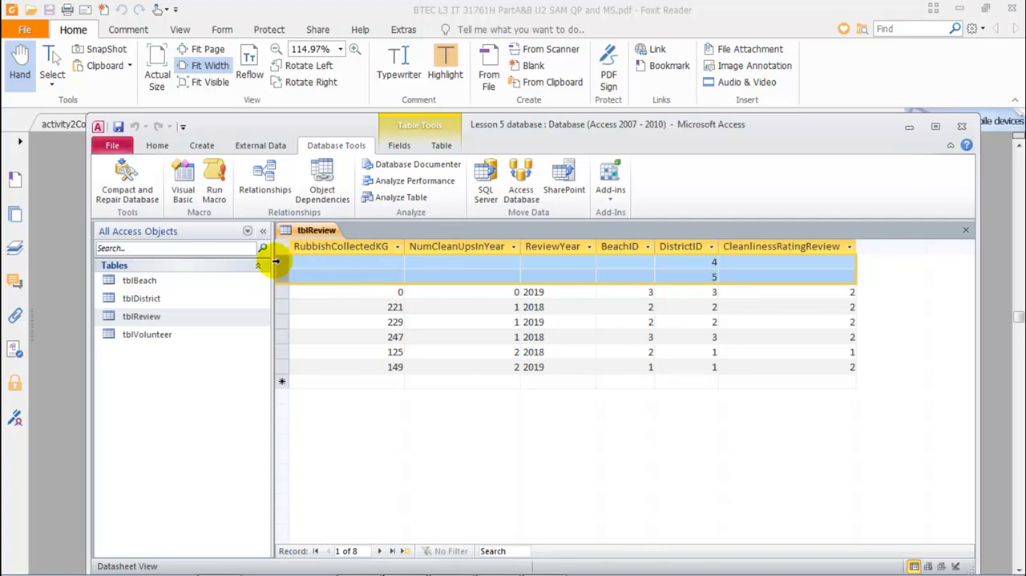
key(Delete)
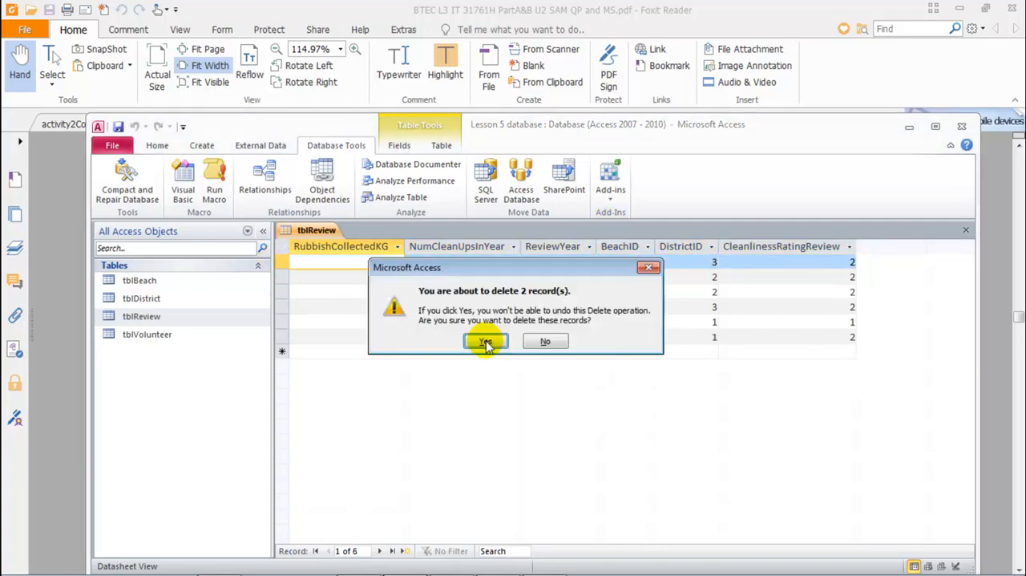
click(486, 345)
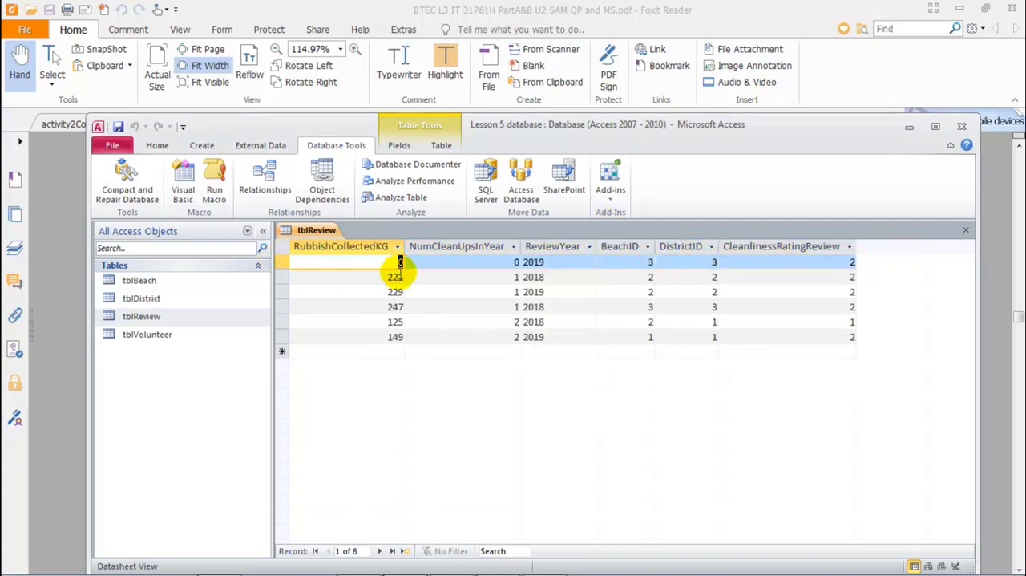
Step: Close the tblReview datasheet, reopen the table in Design view and display the lookup properties of the DistrictID field
middle_click(326, 235)
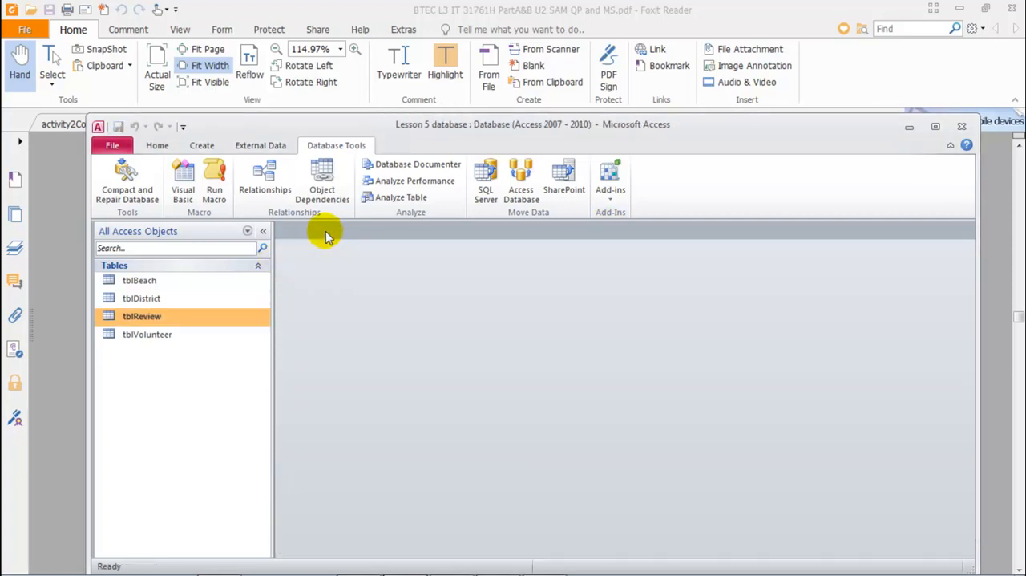
right_click(156, 320)
click(202, 79)
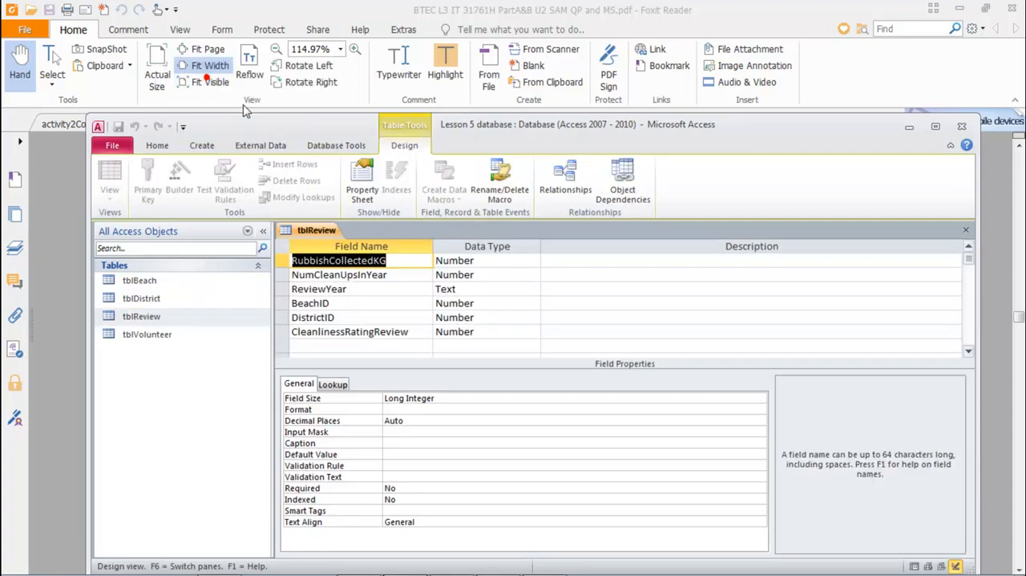
click(335, 317)
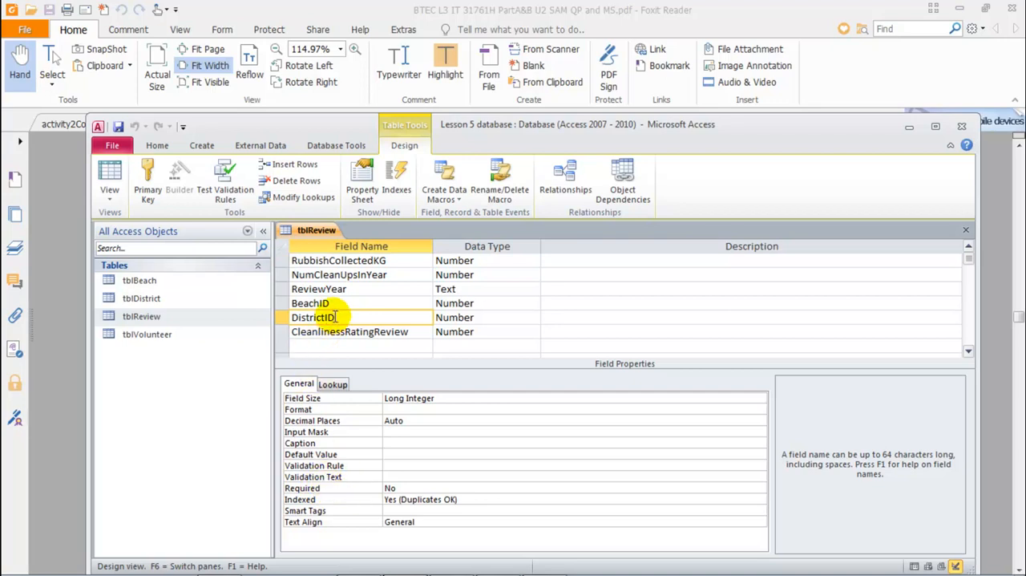
click(332, 384)
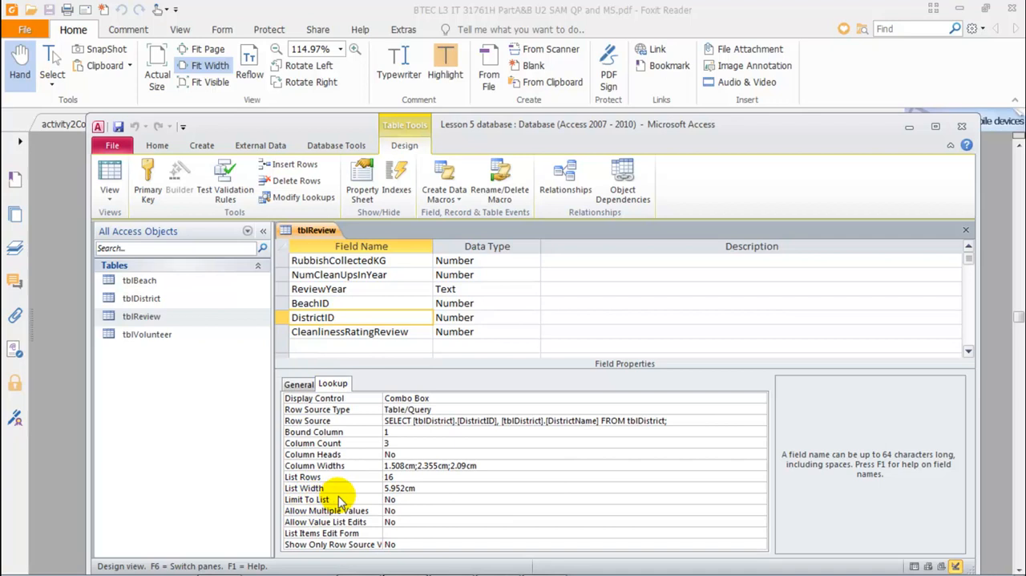
Step: Set Limit To List to Yes for the DistrictID lookup, then close tblReview and save its design changes
click(393, 499)
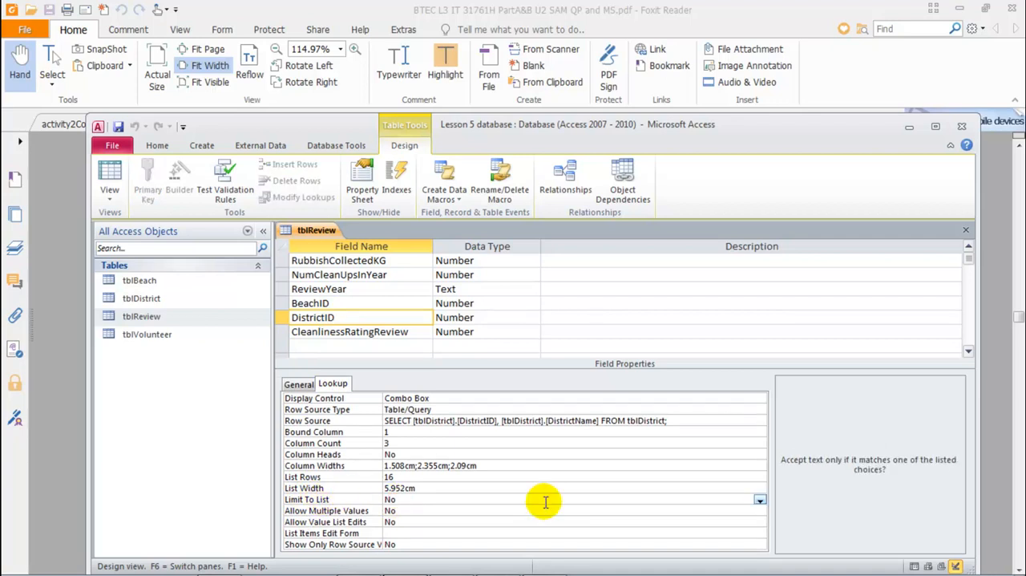
click(759, 499)
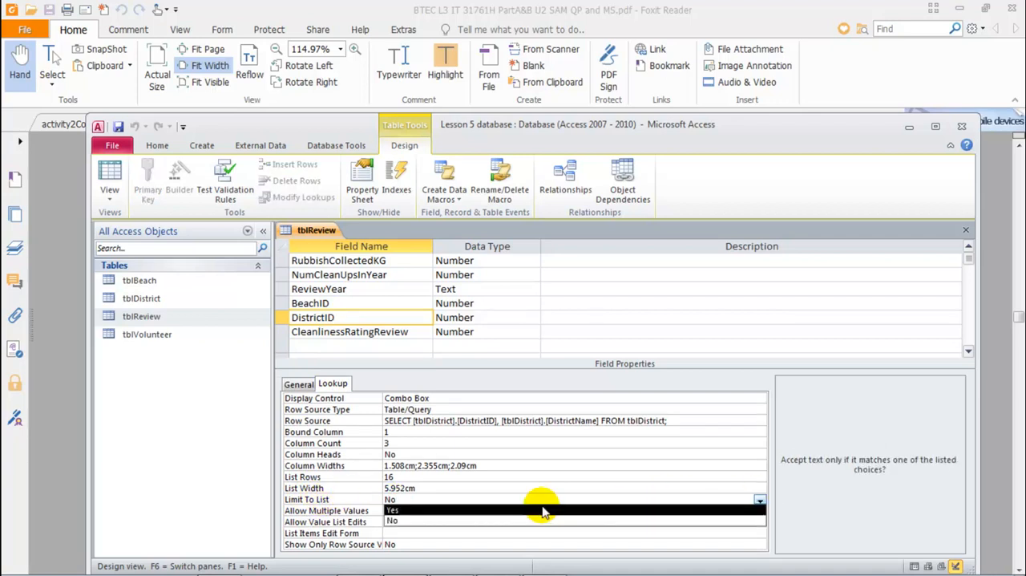
click(400, 510)
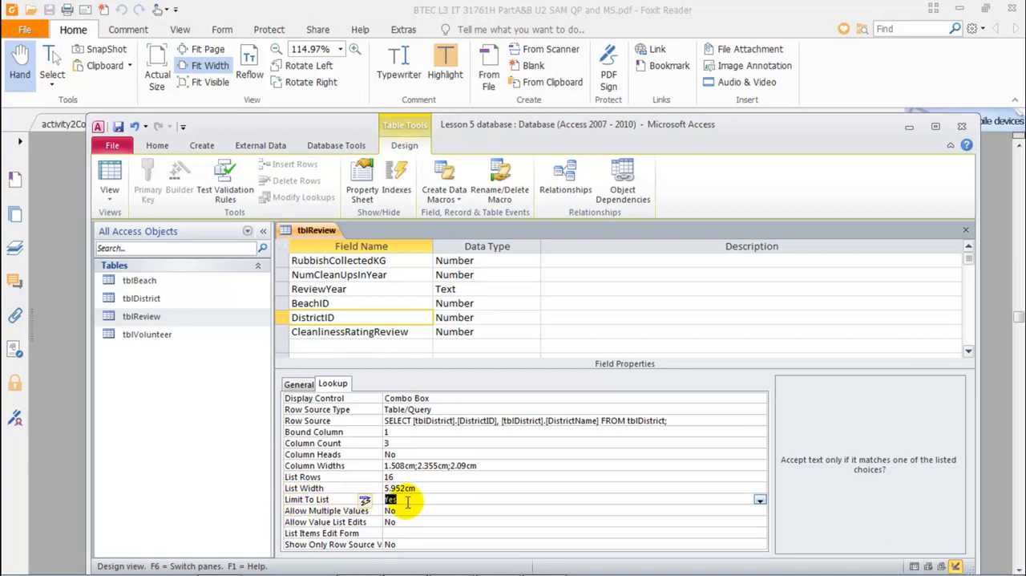
middle_click(323, 229)
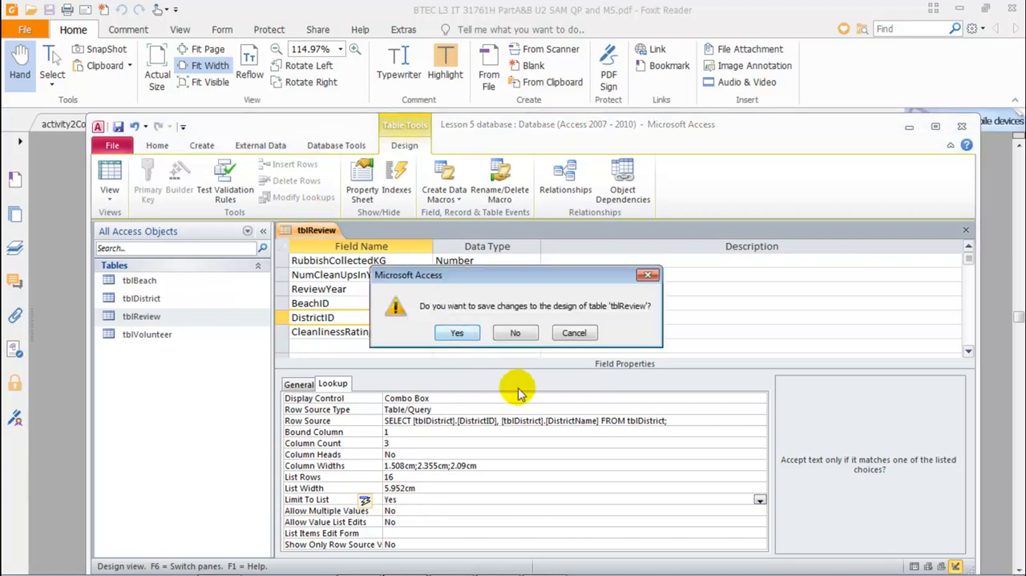
click(457, 333)
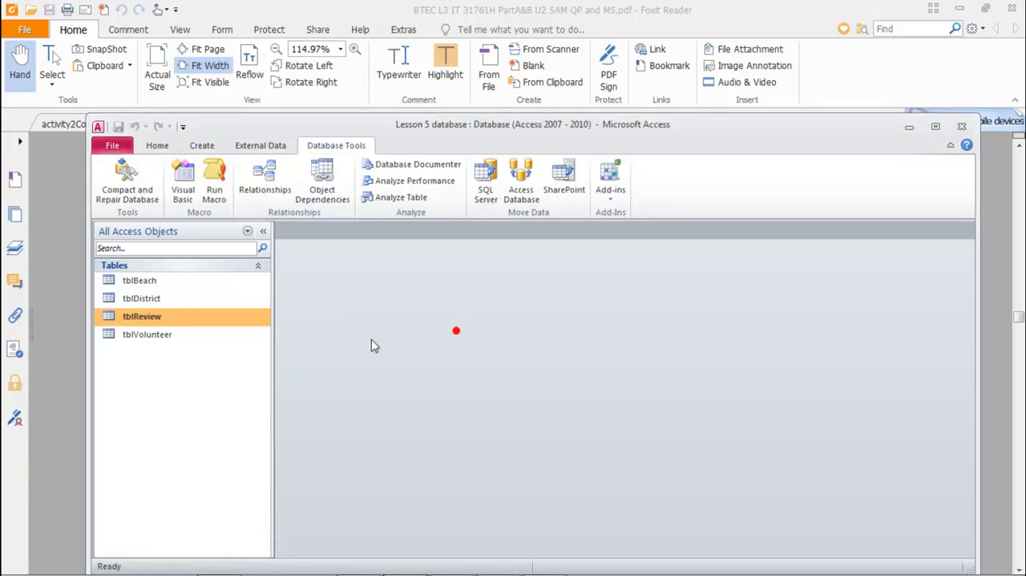
Step: Open tblReview and test the list restriction by entering DistrictID 6 in a new record, then check the allowed districts
double_click(135, 319)
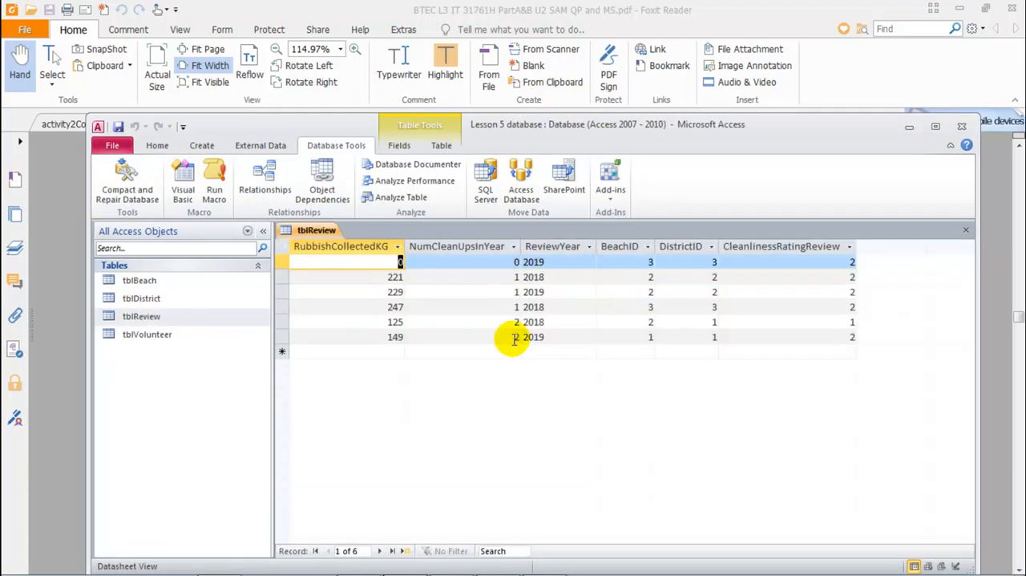
click(704, 350)
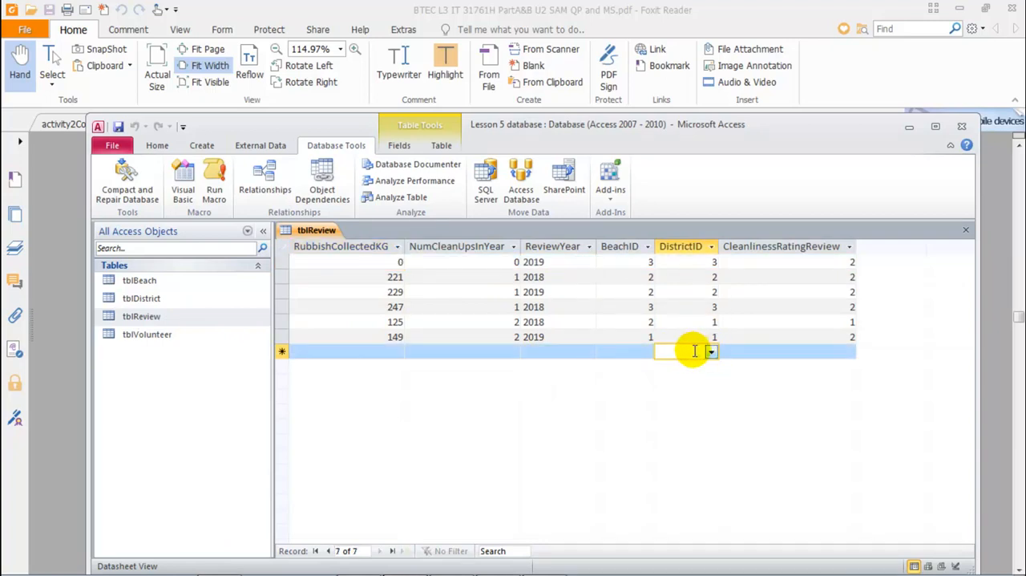
text(6)
key(Return)
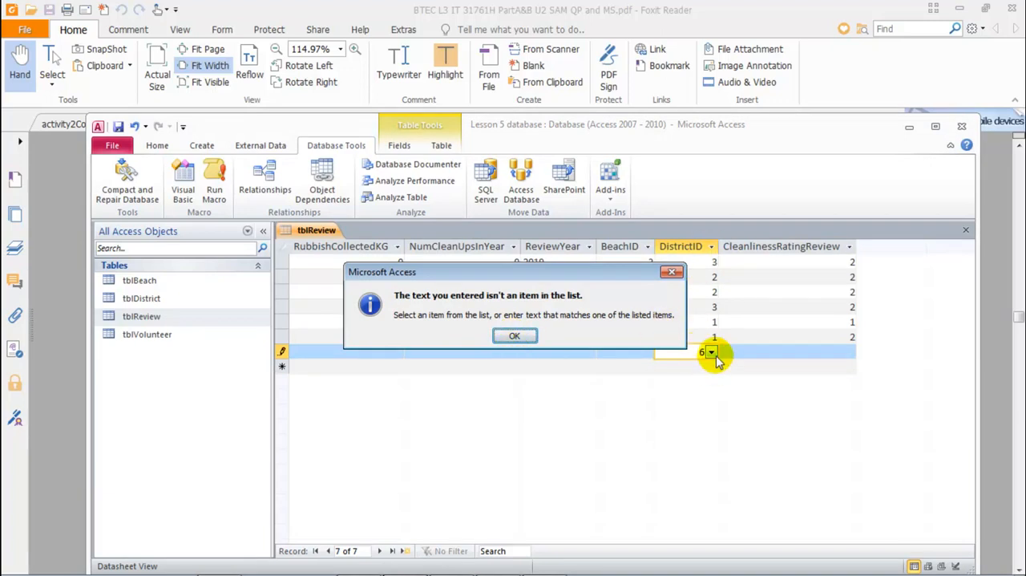
click(514, 335)
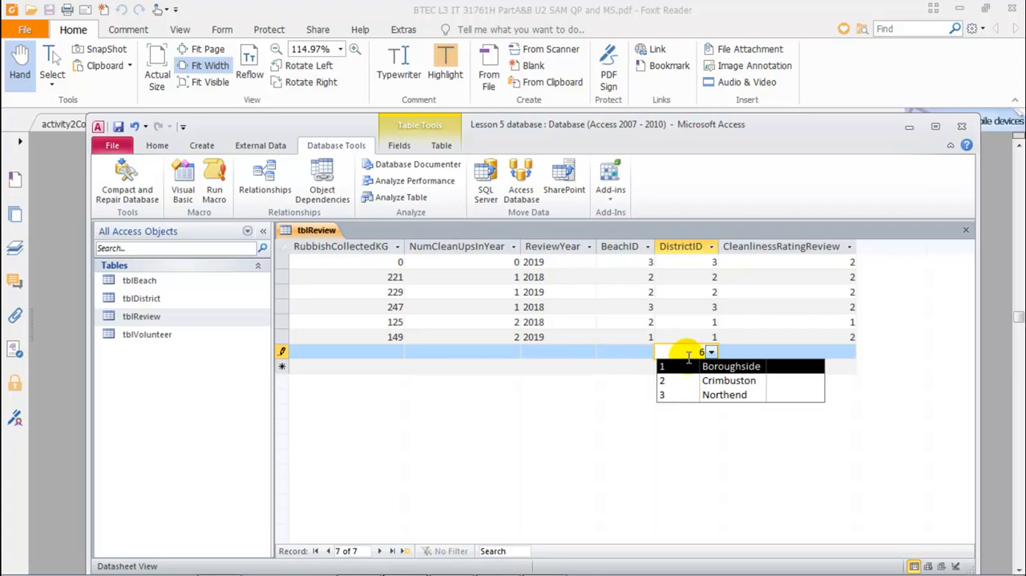
click(713, 352)
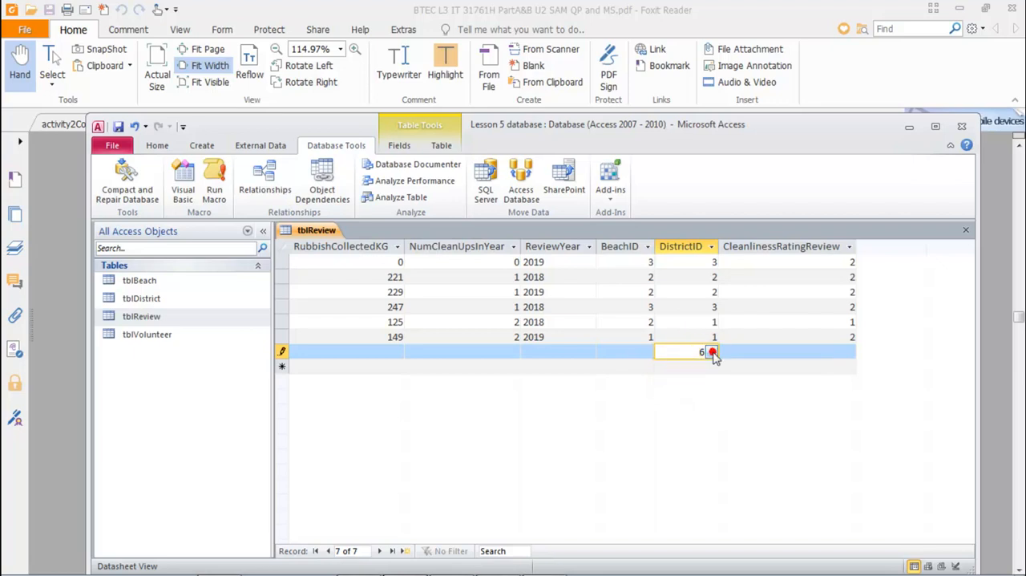
Step: Close and reopen tblReview to check whether the test record was stored, then close the table again
click(326, 233)
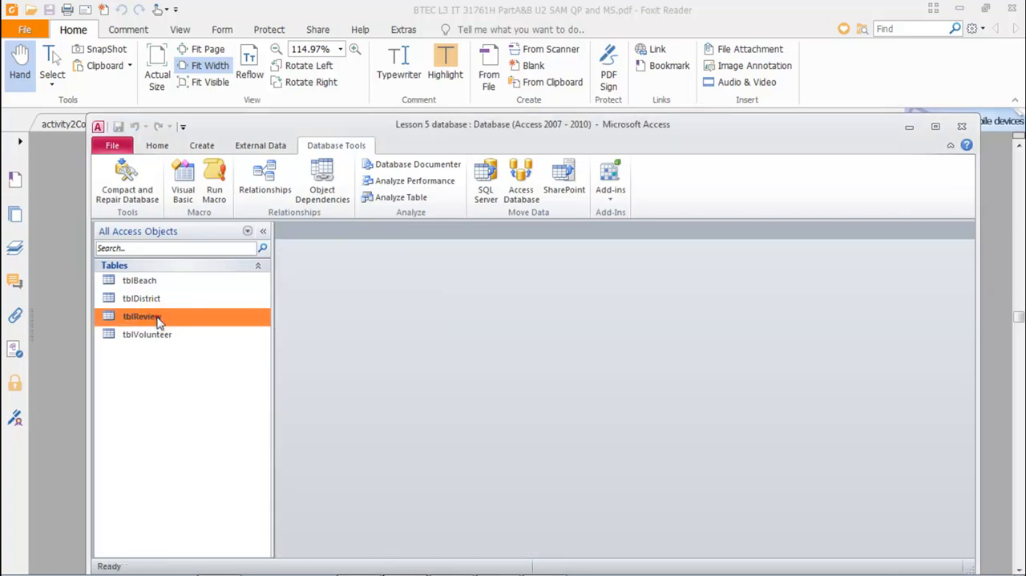
double_click(157, 317)
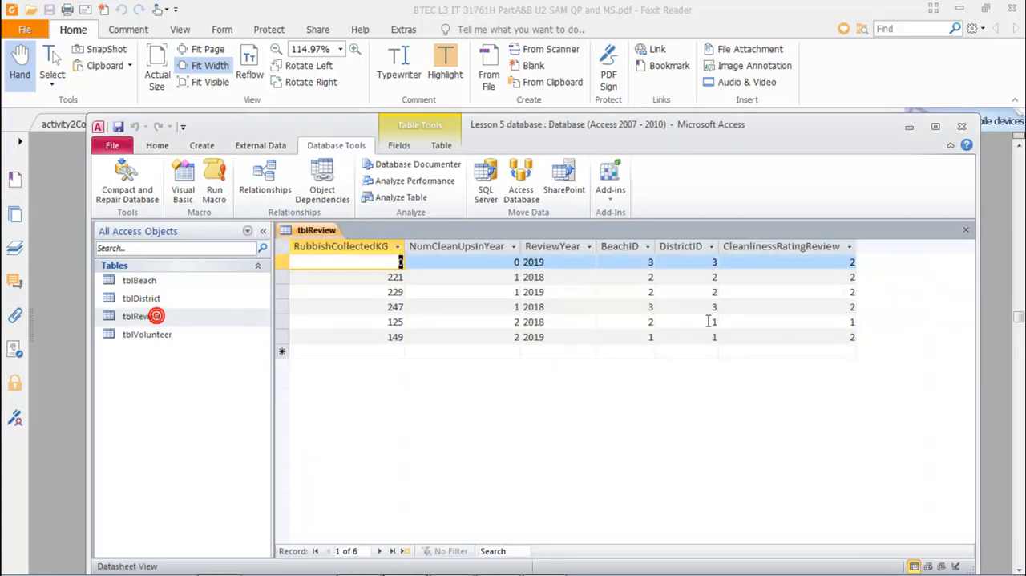
middle_click(319, 230)
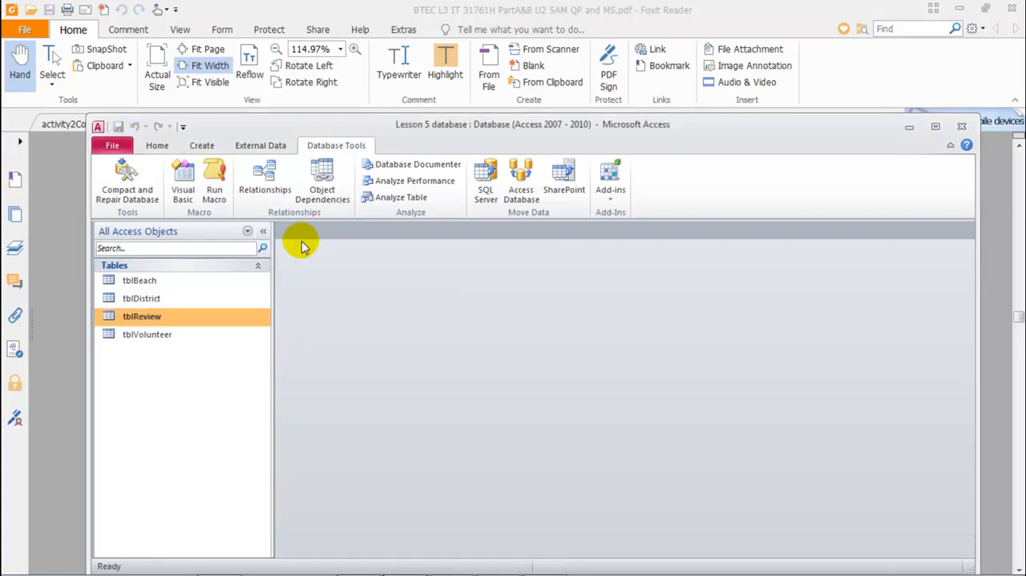
right_click(157, 318)
key(Escape)
Step: Switch to the exam paper PDF in Foxit Reader and review the requirement about a beach assigned to an invalid district
mouse_move(403, 564)
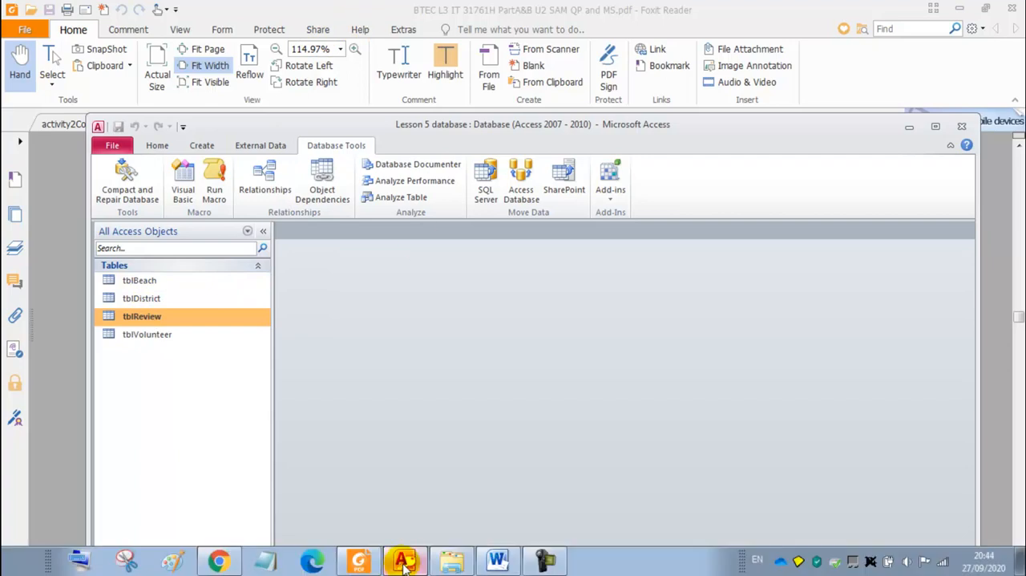
click(498, 562)
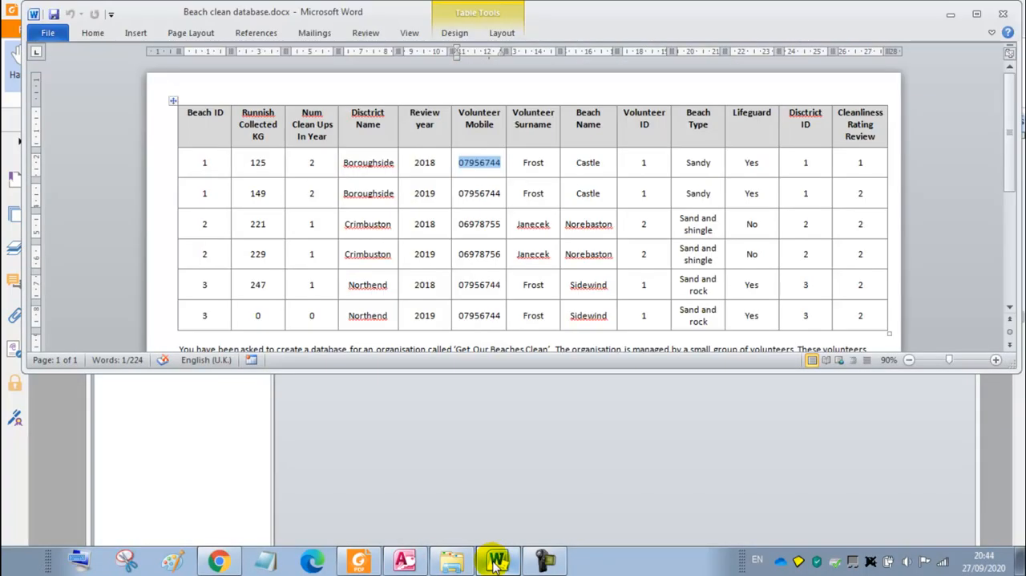
click(358, 561)
drag(247, 217, 621, 215)
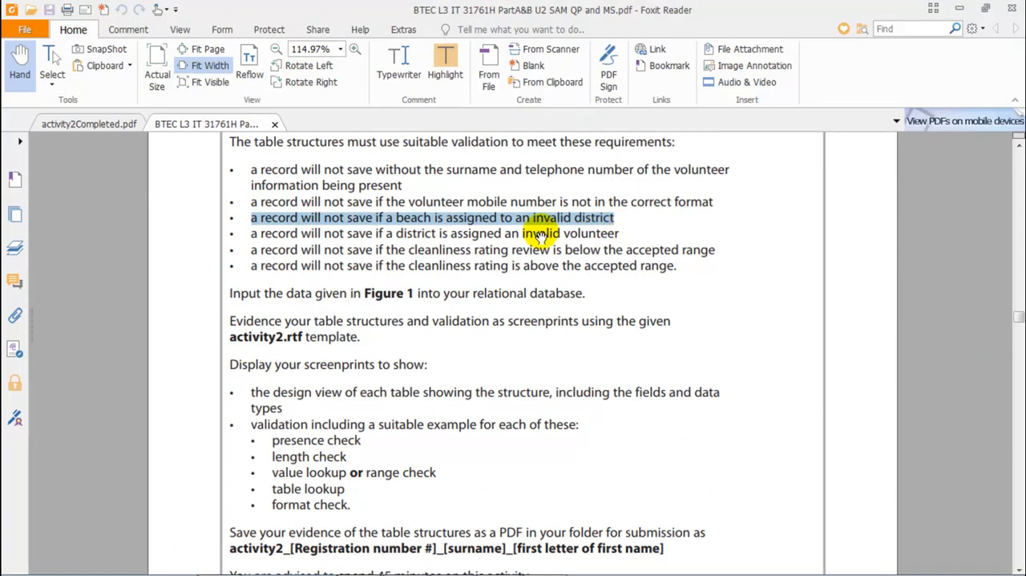